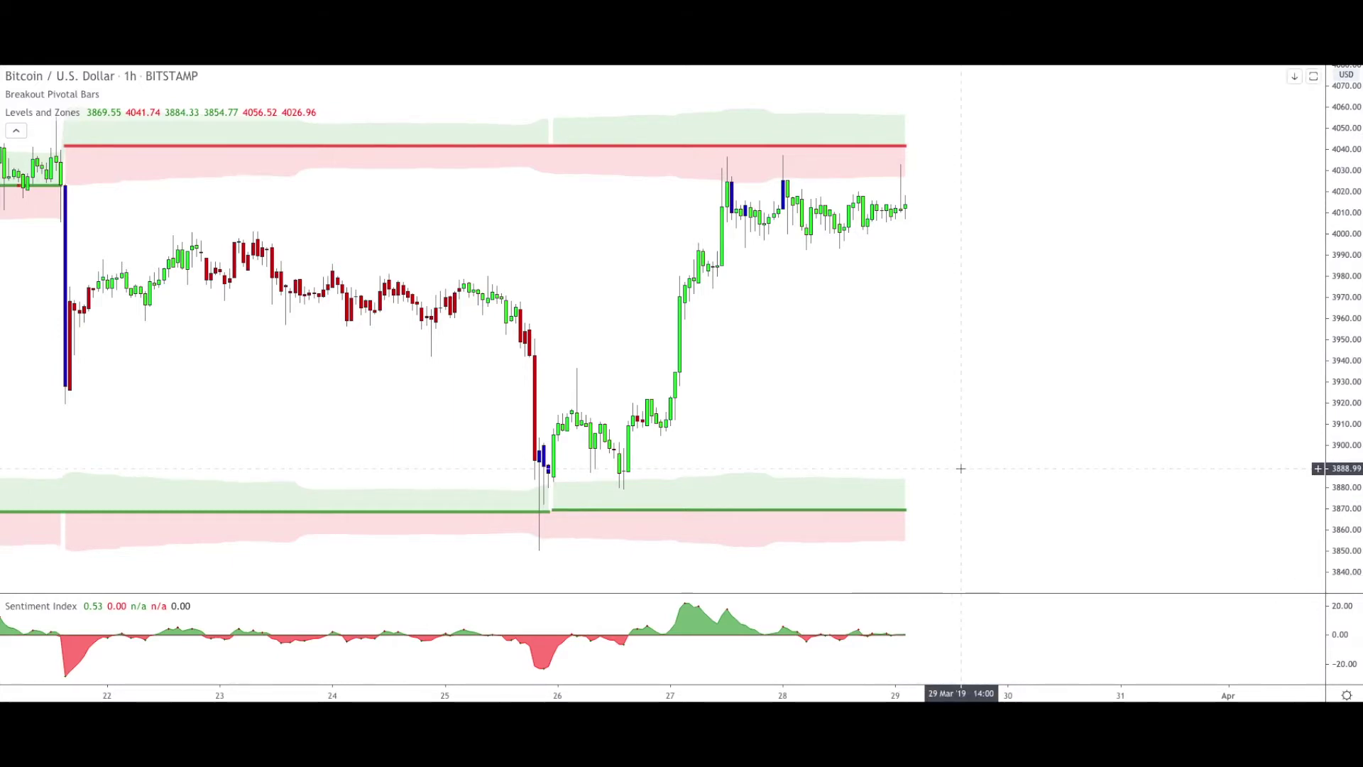
Examine the Bitcoin hourly chart's price swings against the Levels and Zones bands back to early March.
{"action": "scroll", "coordinate": [959, 468], "scroll_direction": "down", "scroll_amount": 5}
{"action": "scroll", "coordinate": [960, 468], "scroll_direction": "down", "scroll_amount": 4}
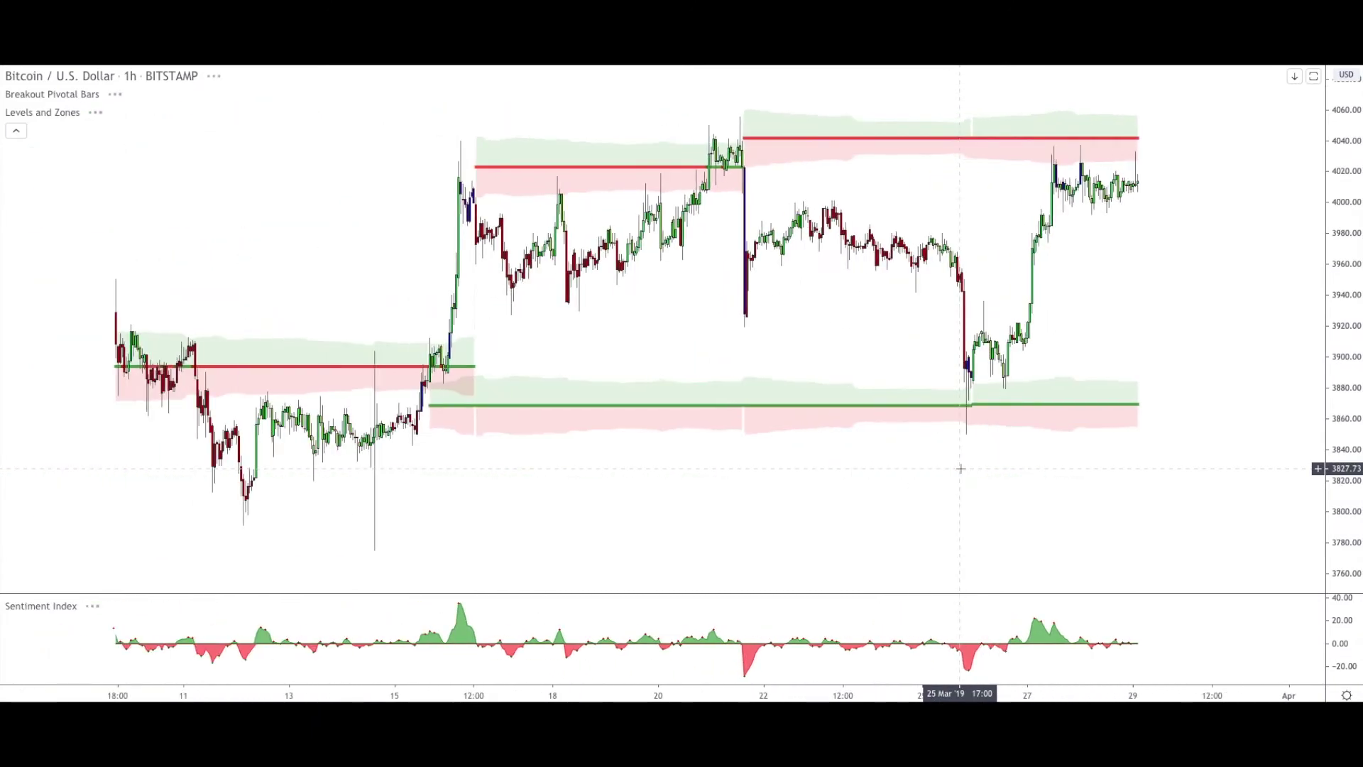
{"action": "scroll", "coordinate": [961, 470], "scroll_direction": "down", "scroll_amount": 1}
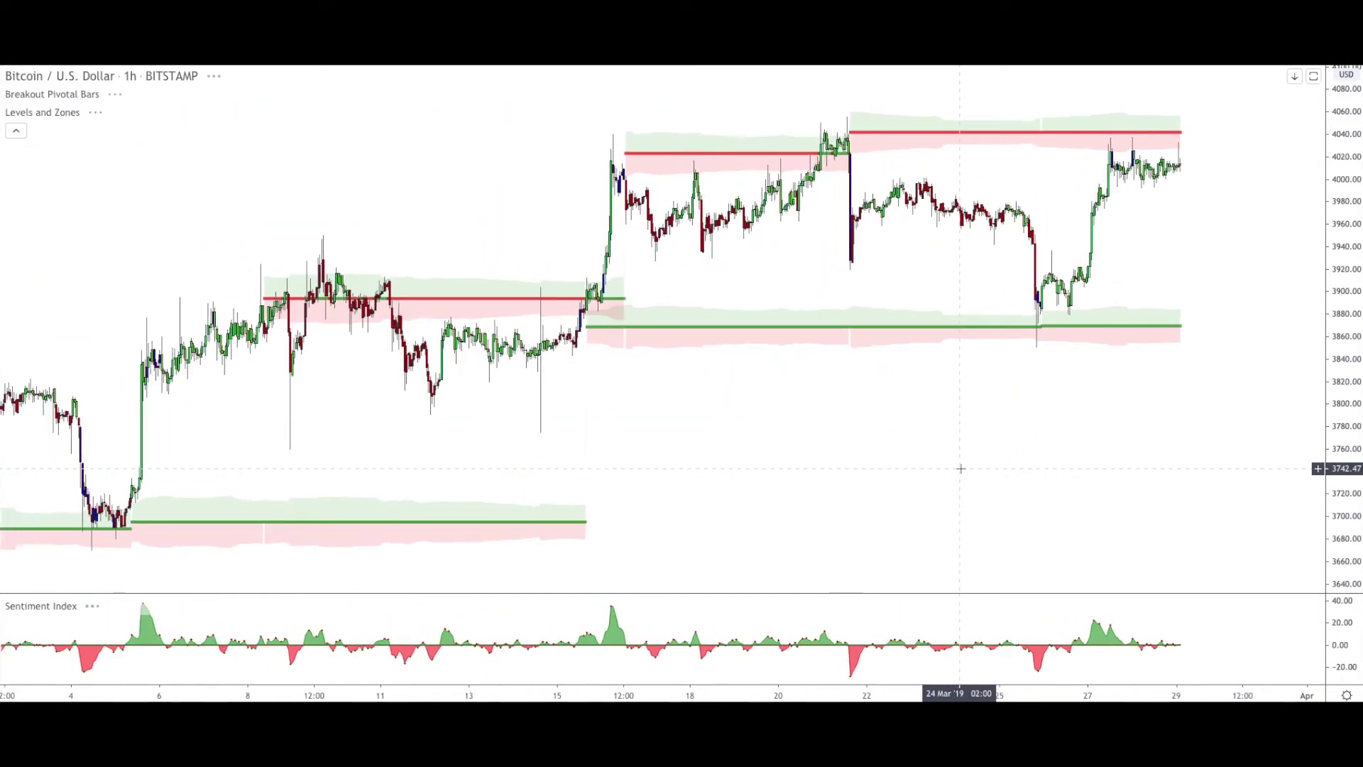
{"action": "scroll", "coordinate": [961, 469], "scroll_direction": "down", "scroll_amount": 1}
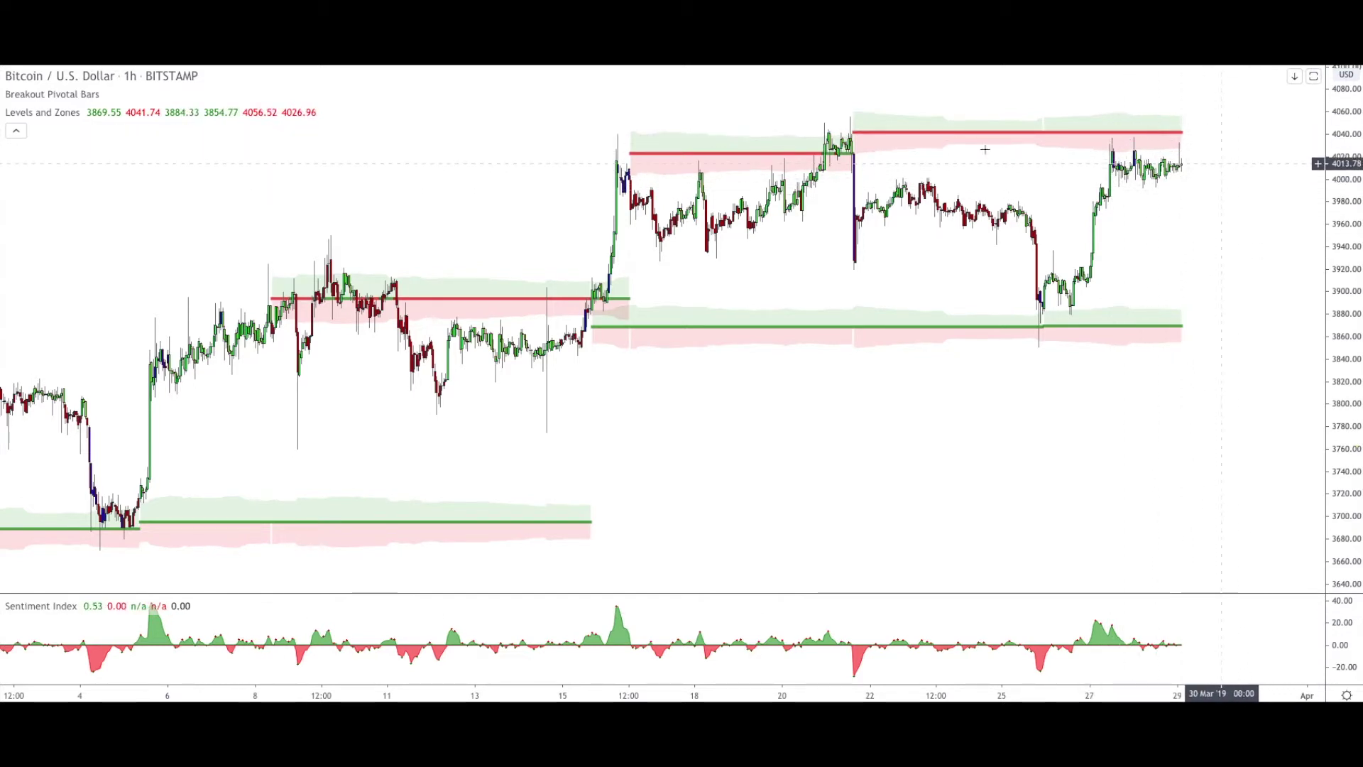
{"action": "mouse_move", "coordinate": [58, 117]}
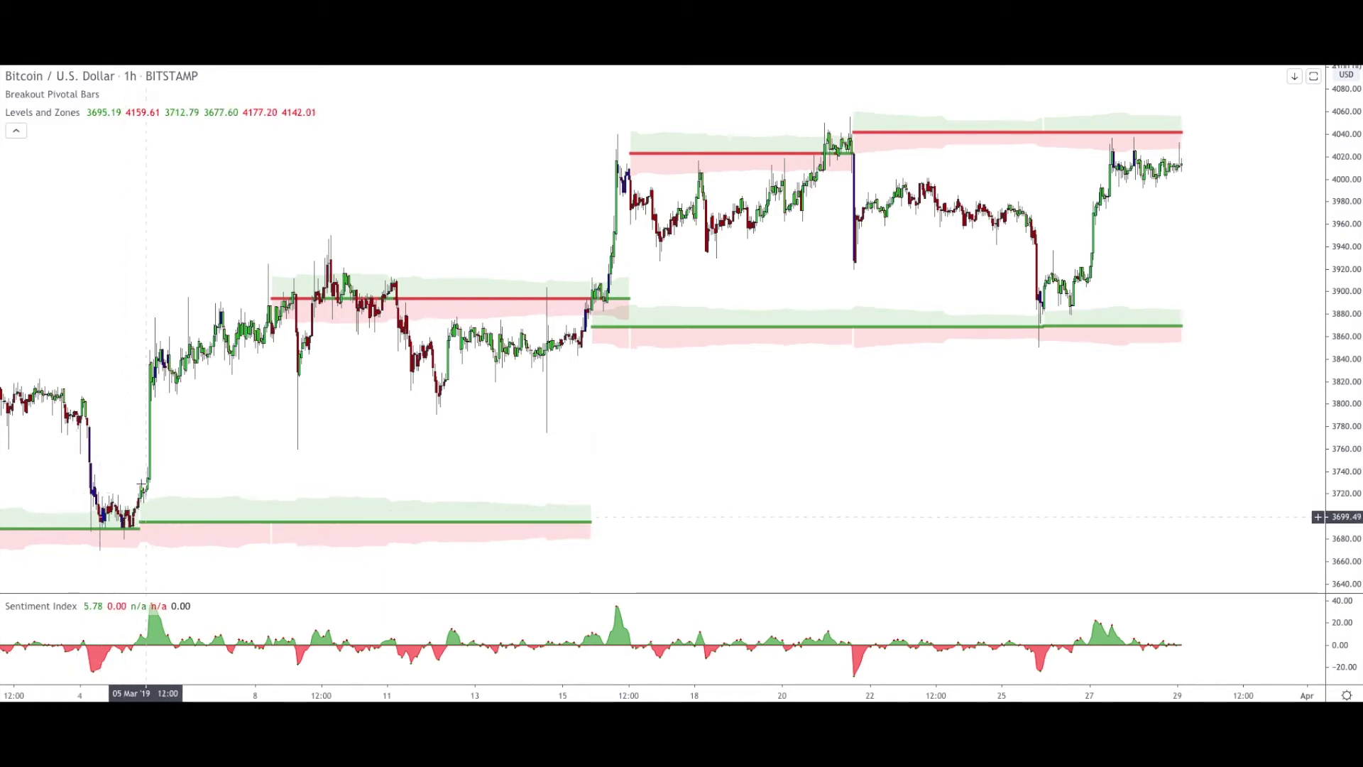
{"action": "scroll", "coordinate": [121, 532], "scroll_direction": "down", "scroll_amount": 2}
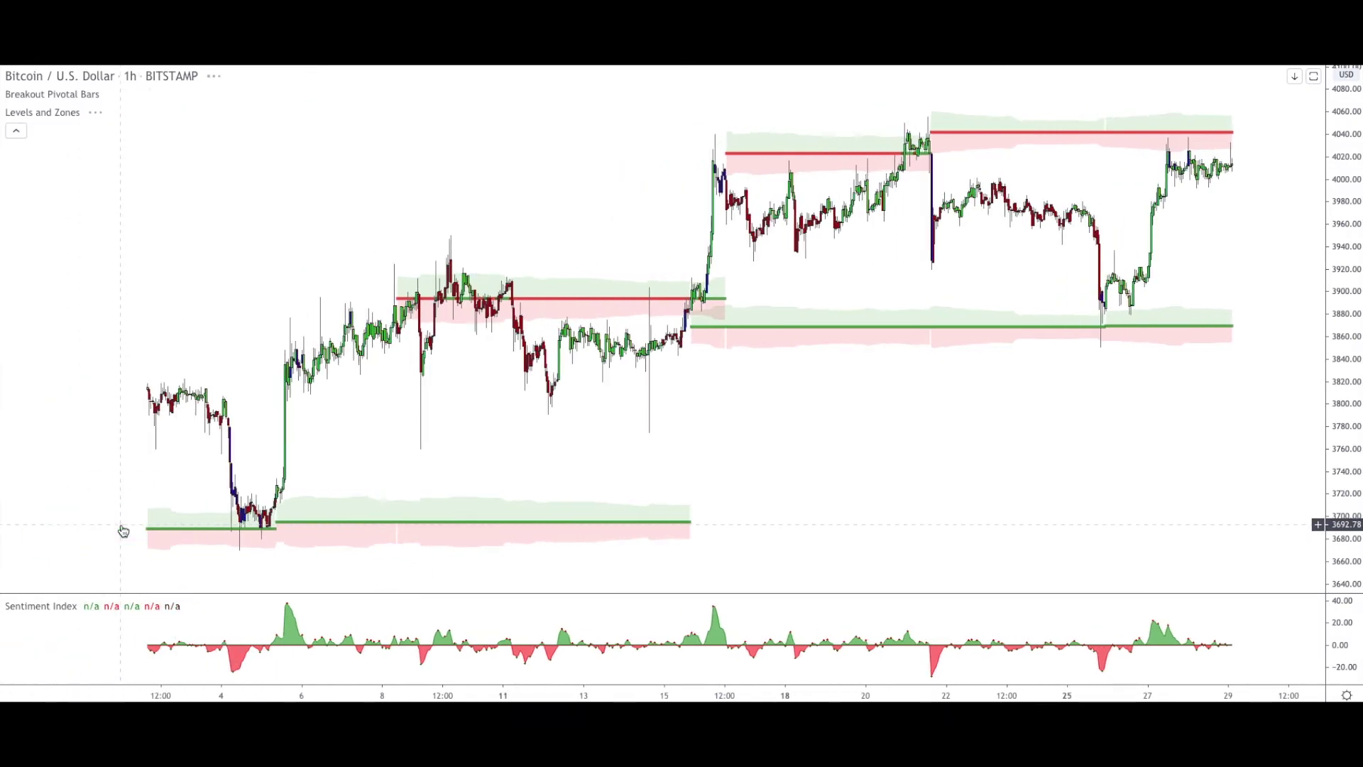
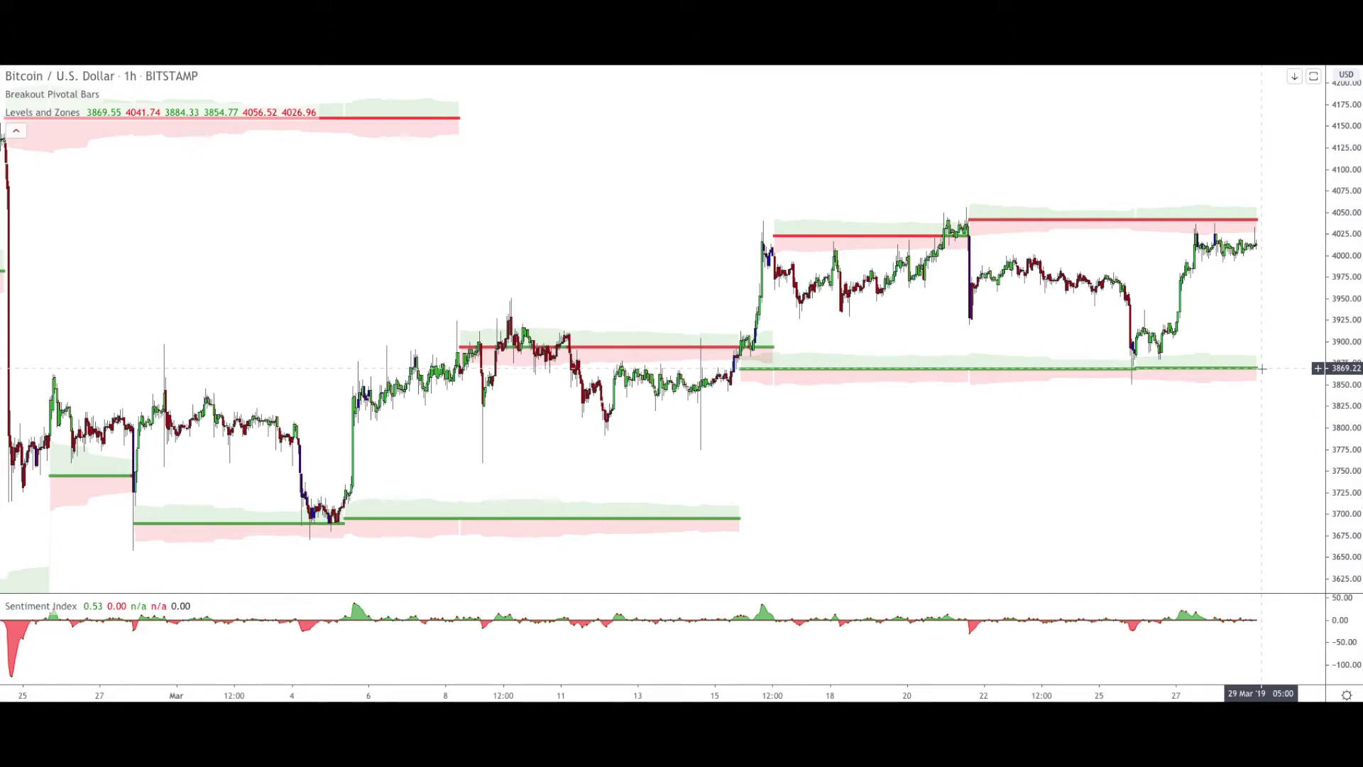
Draw a trend line along the rally from the 25 Mar low near 3850 to the 27 Mar high near 4038.
{"action": "scroll", "coordinate": [1262, 369], "scroll_direction": "up", "scroll_amount": 6}
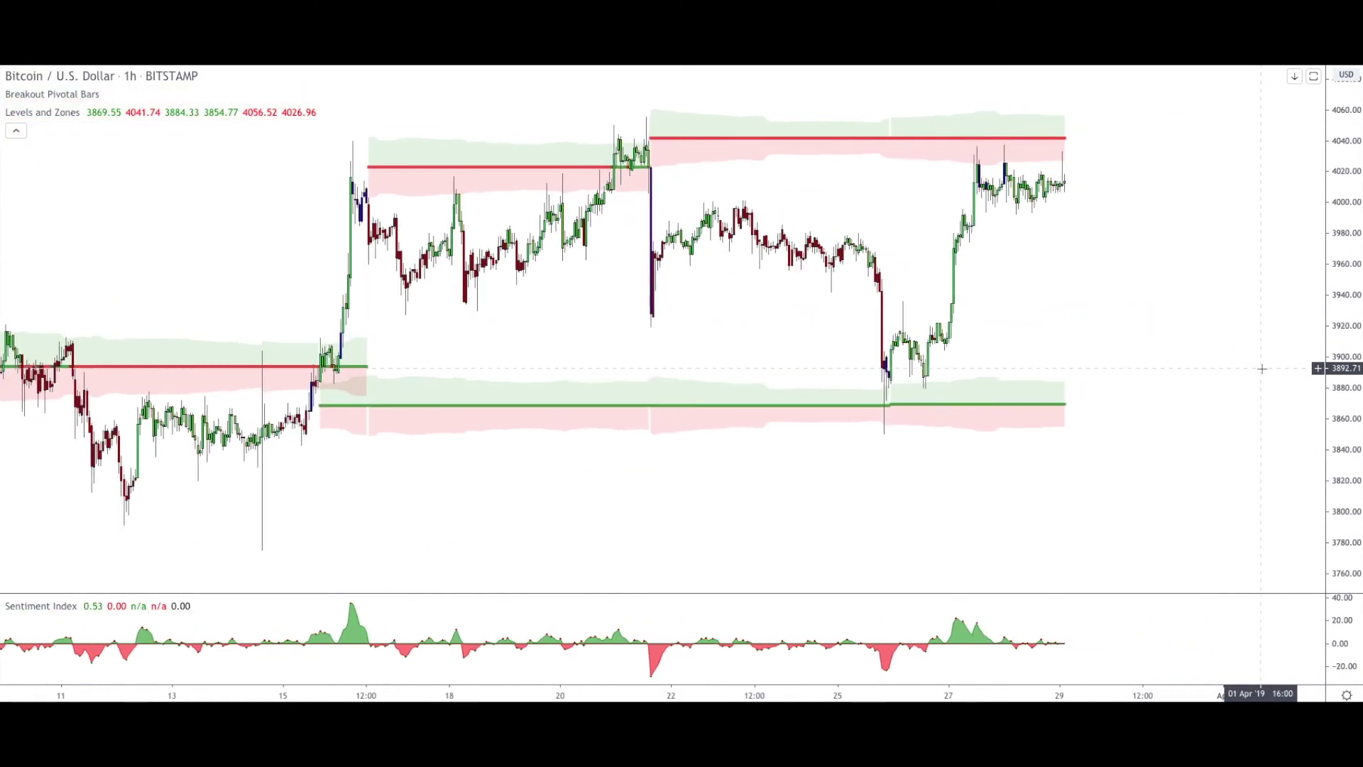
{"action": "scroll", "coordinate": [1262, 368], "scroll_direction": "up", "scroll_amount": 2}
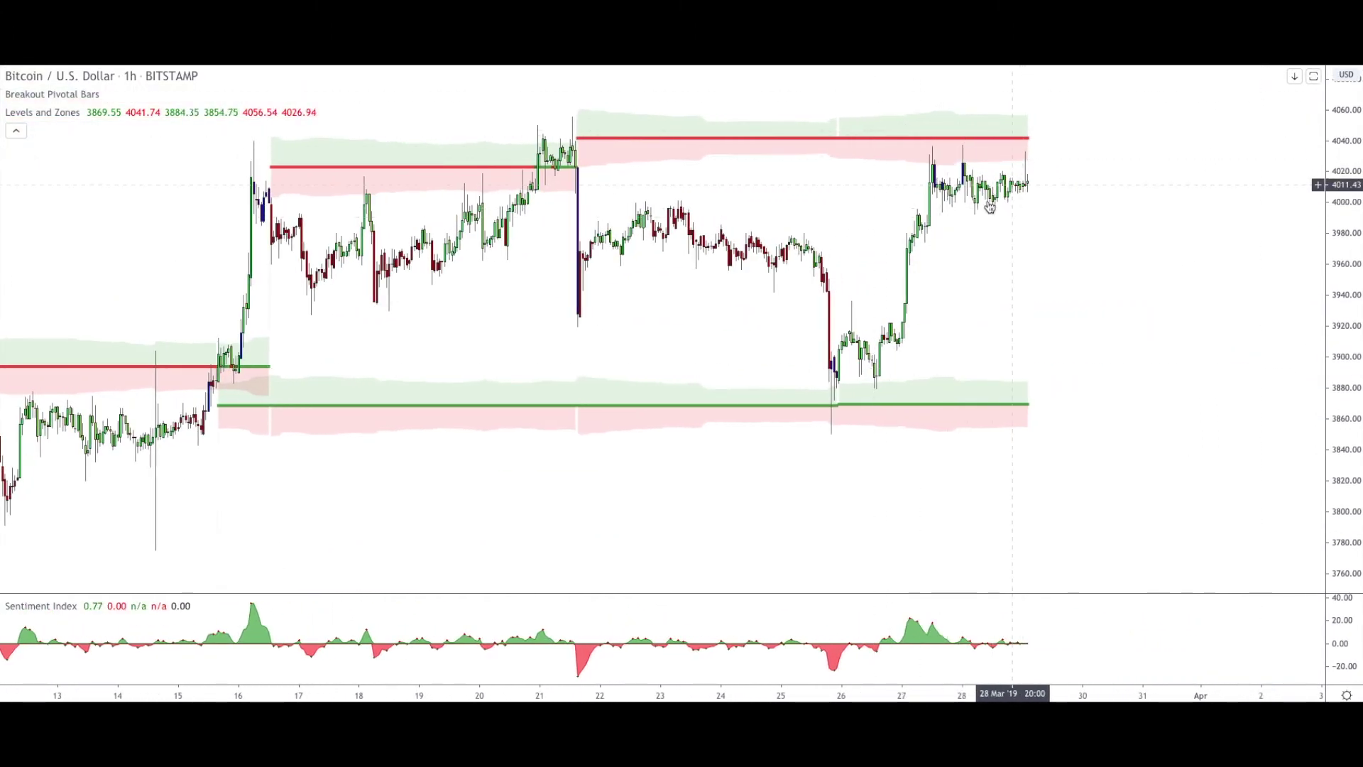
{"action": "scroll", "coordinate": [834, 417], "scroll_direction": "up", "scroll_amount": 1}
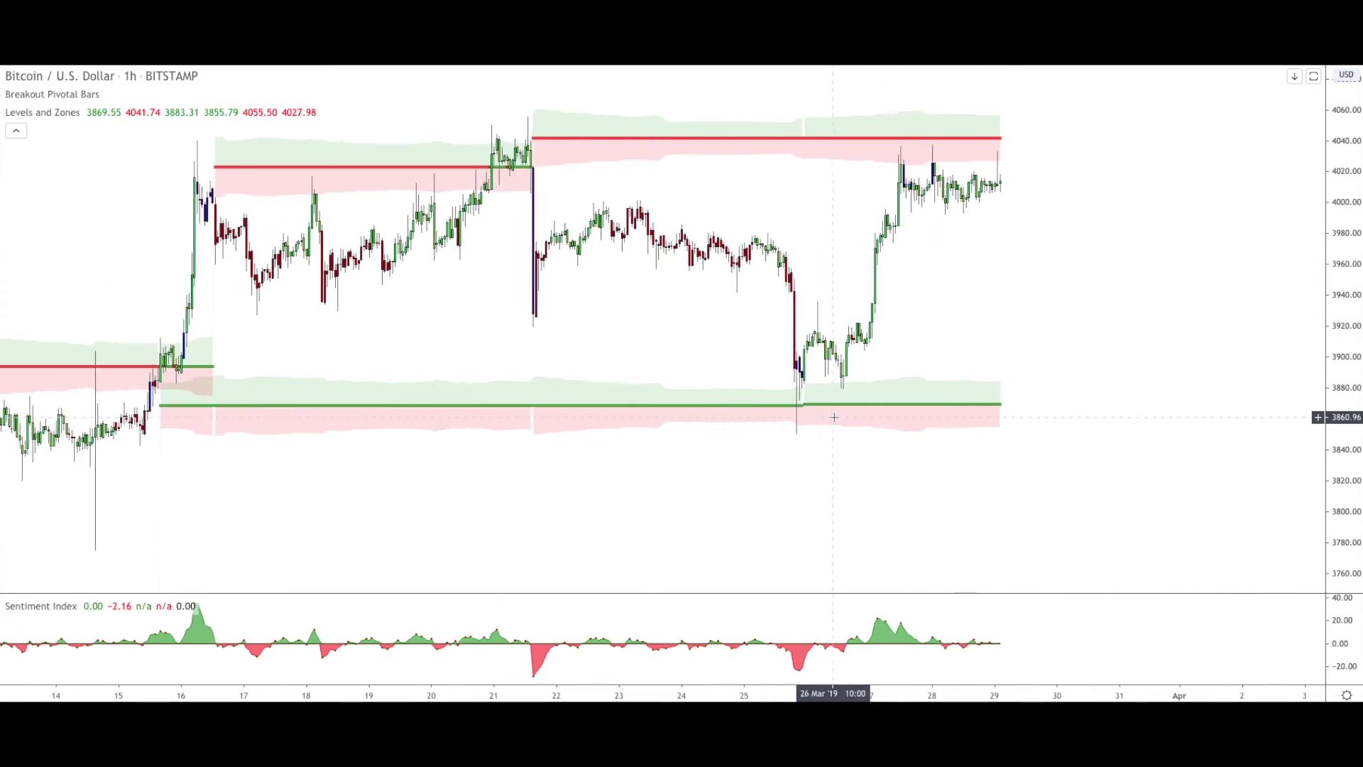
{"action": "scroll", "coordinate": [834, 416], "scroll_direction": "up", "scroll_amount": 2}
{"action": "key", "text": "alt+t"}
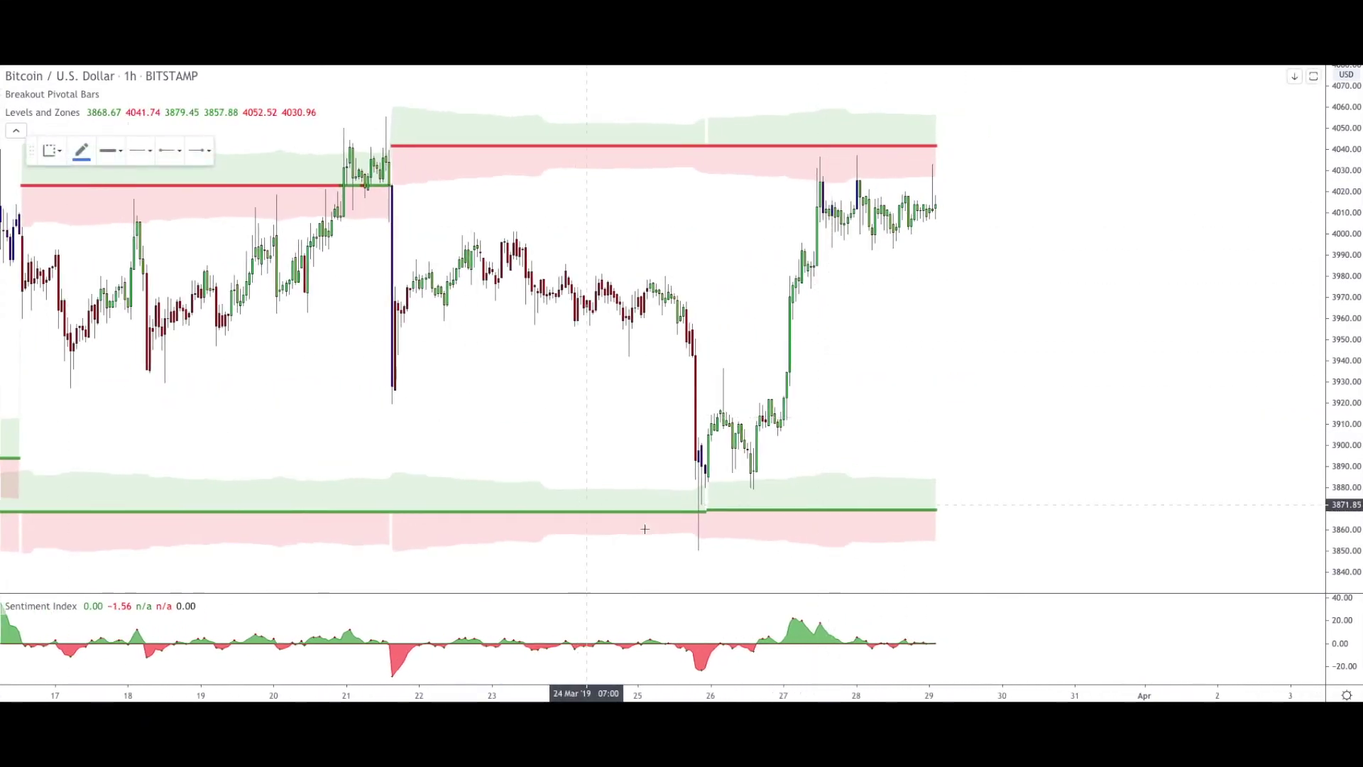
{"action": "left_click", "coordinate": [699, 549]}
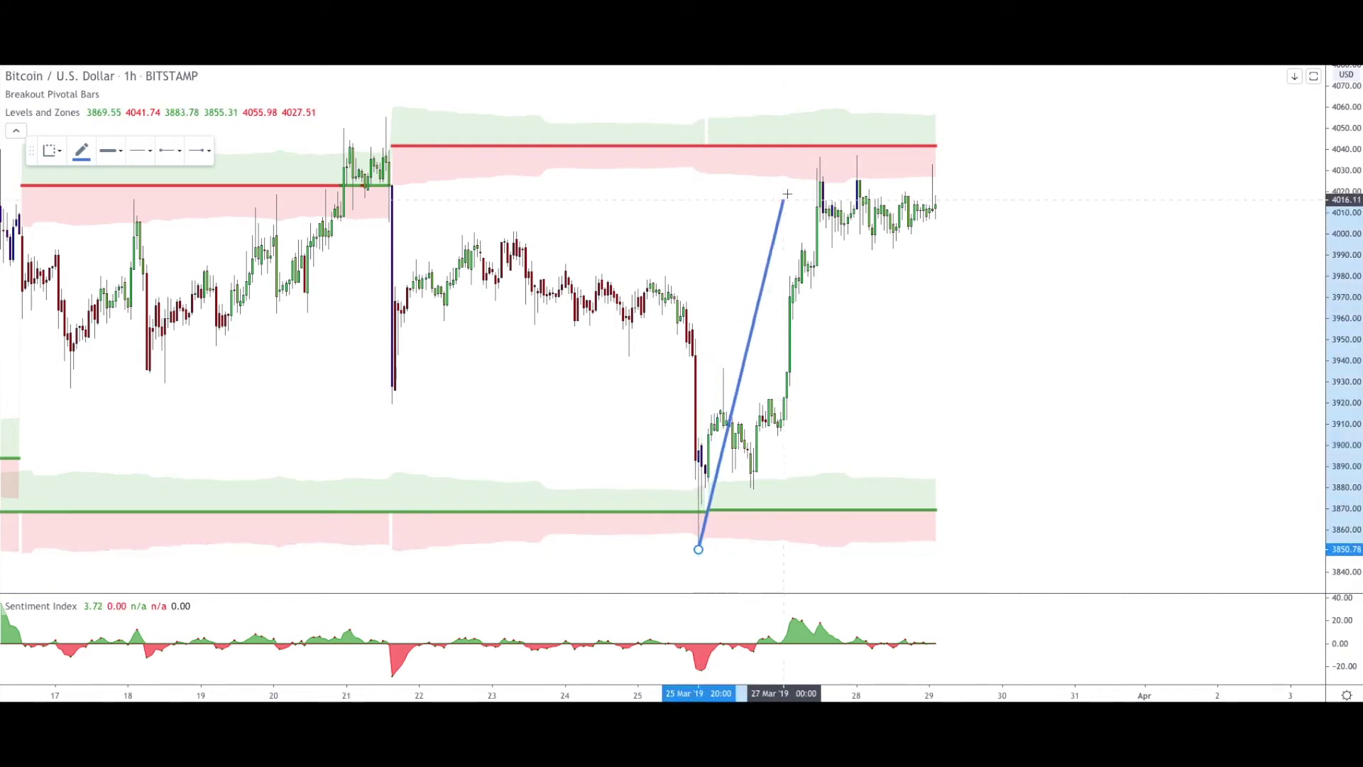
{"action": "left_click", "coordinate": [820, 154]}
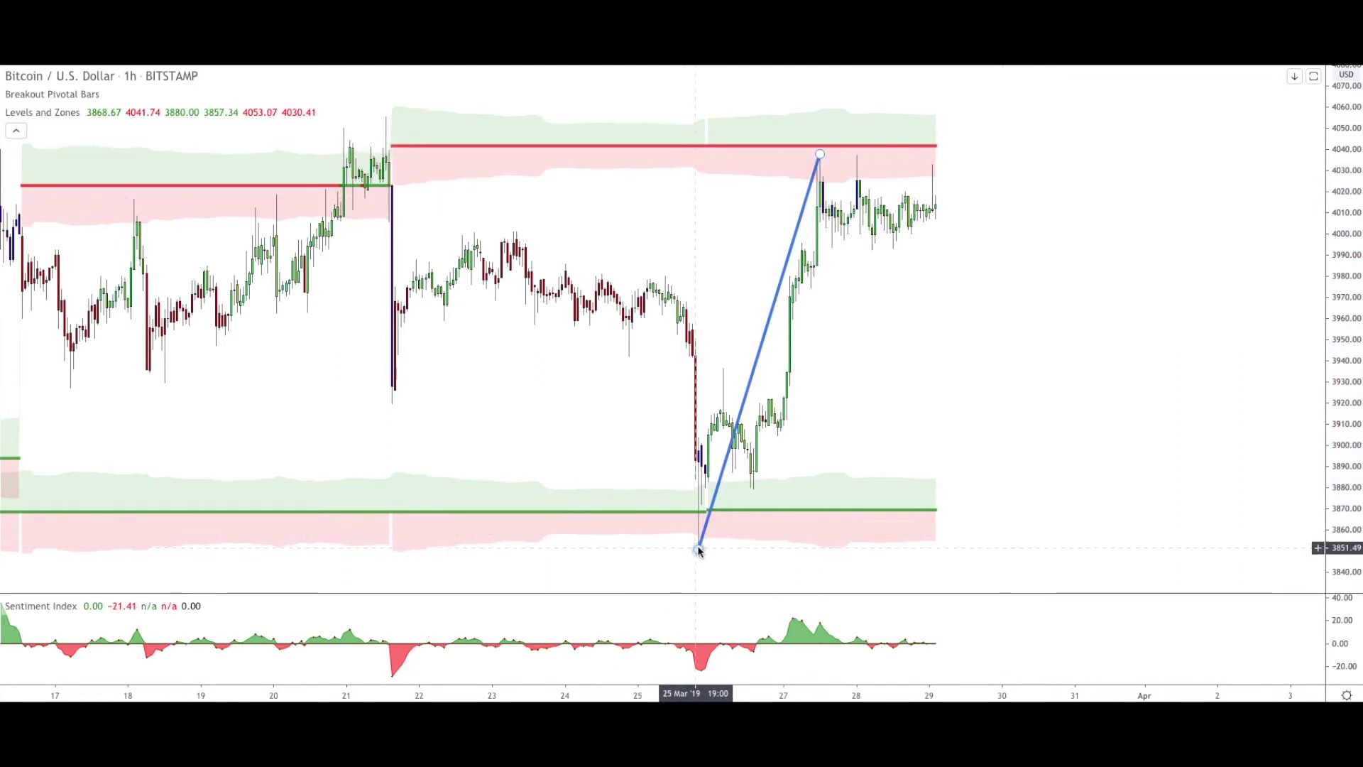
{"action": "left_click", "coordinate": [803, 126]}
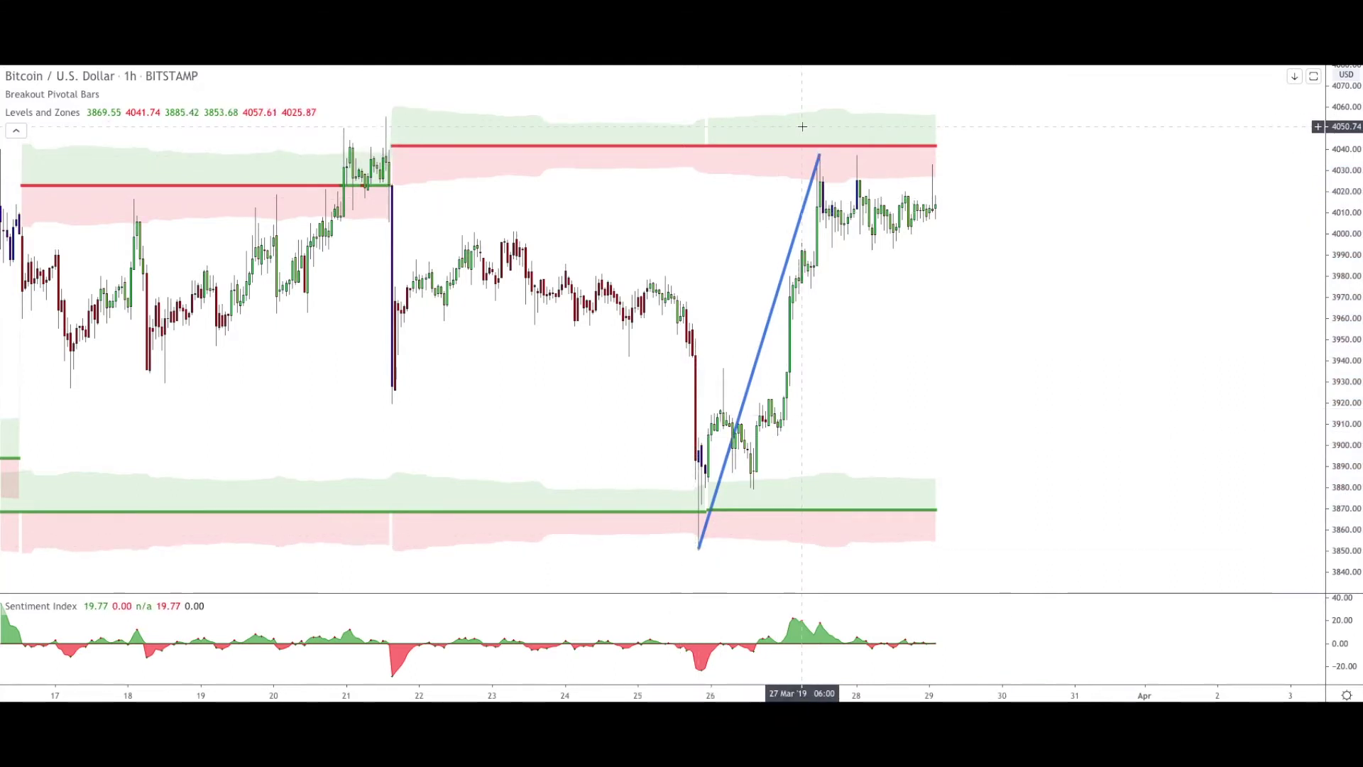
Draw an upper consolidation trend line from the 27 Mar high near 4038 to about 4036 on 30 Mar.
{"action": "left_click", "coordinate": [820, 155]}
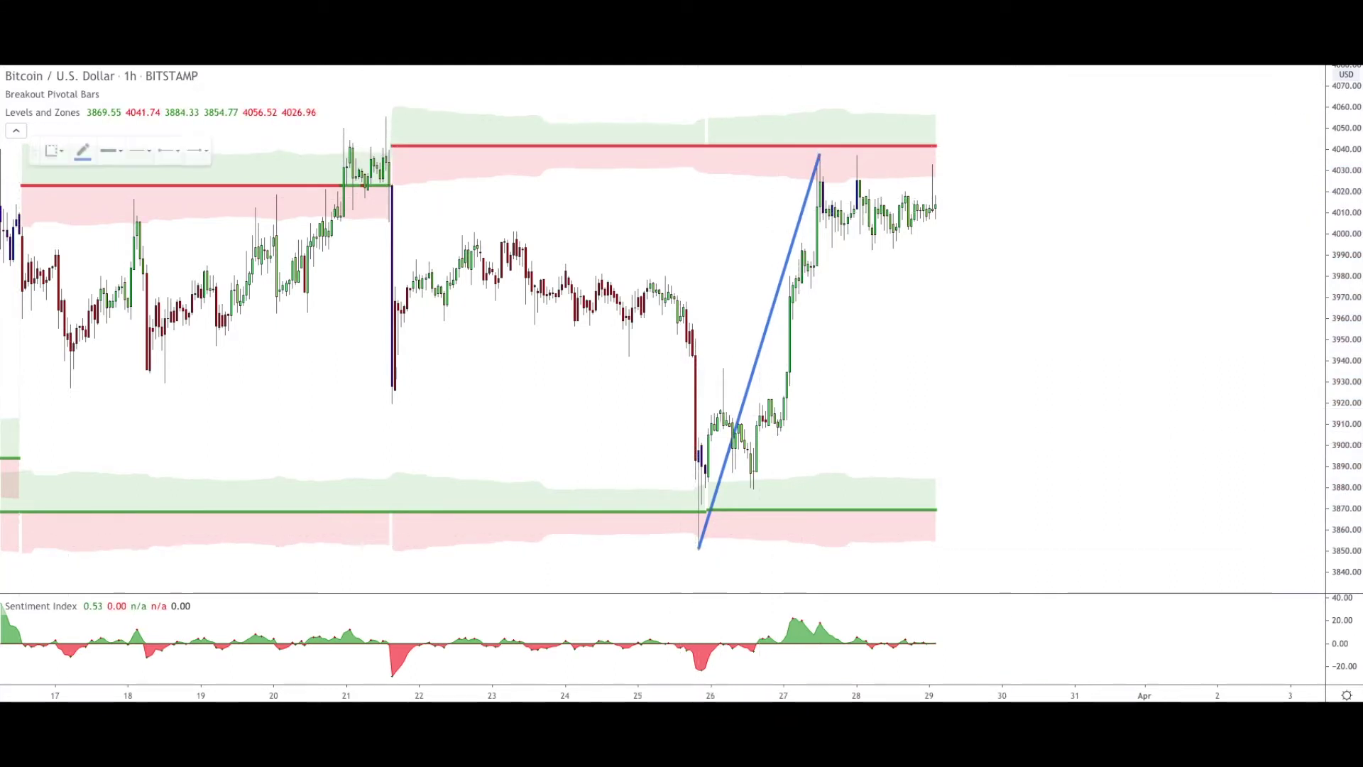
{"action": "left_click", "coordinate": [825, 154]}
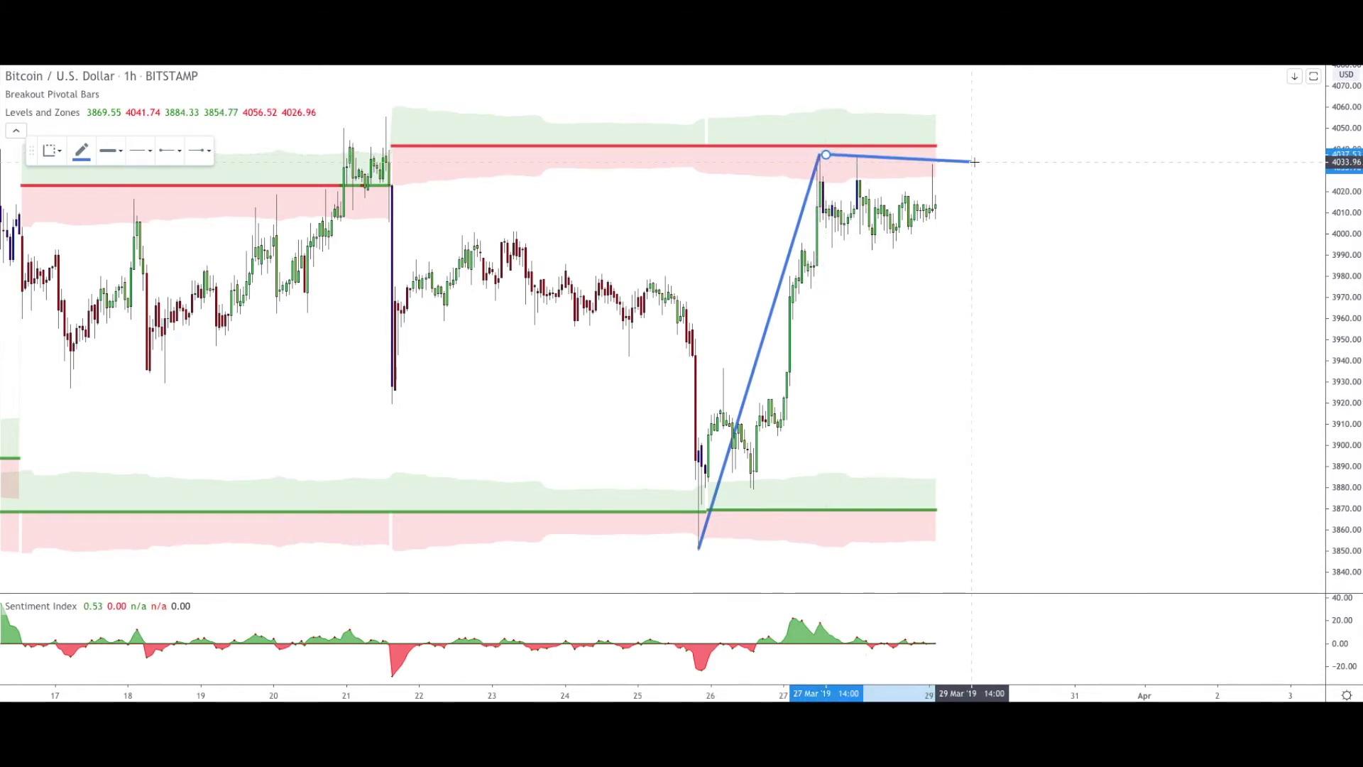
{"action": "left_click", "coordinate": [973, 162]}
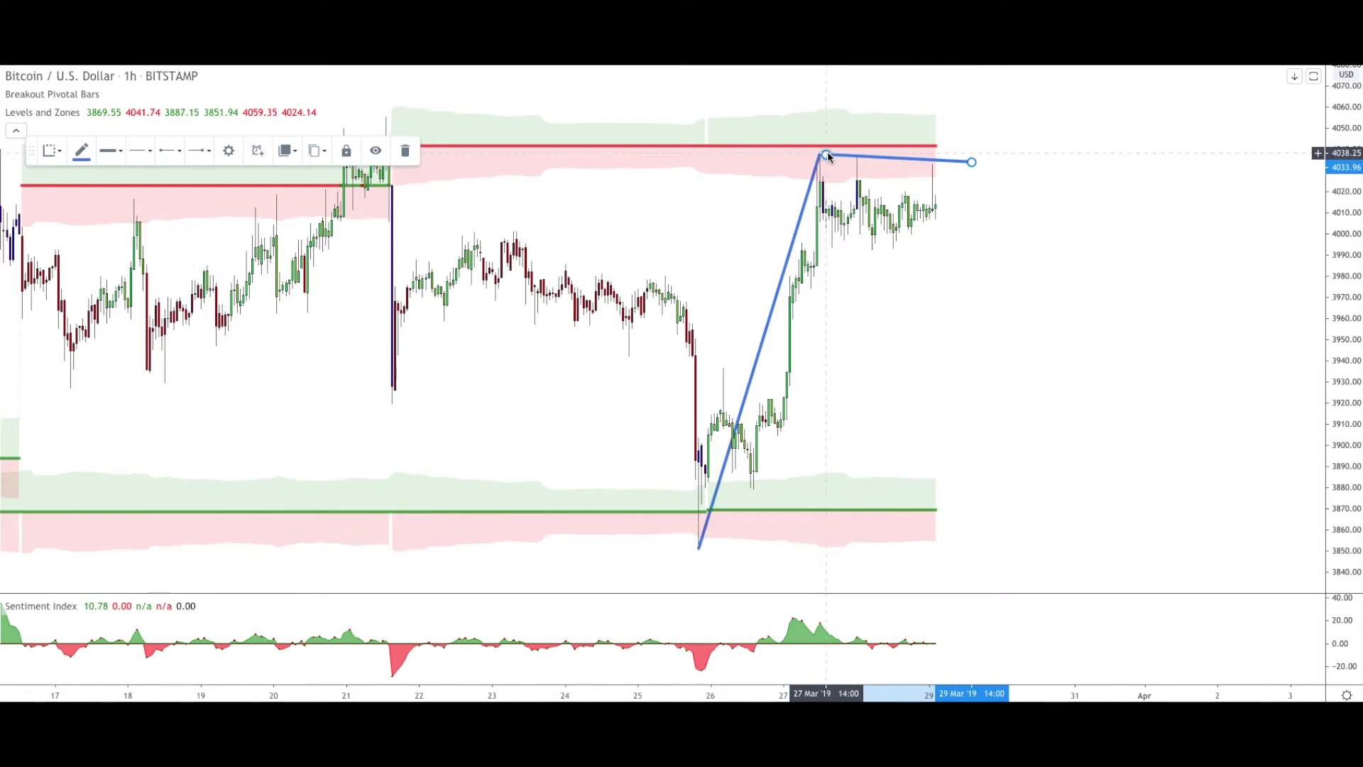
{"action": "left_click_drag", "start_coordinate": [825, 154], "coordinate": [819, 154]}
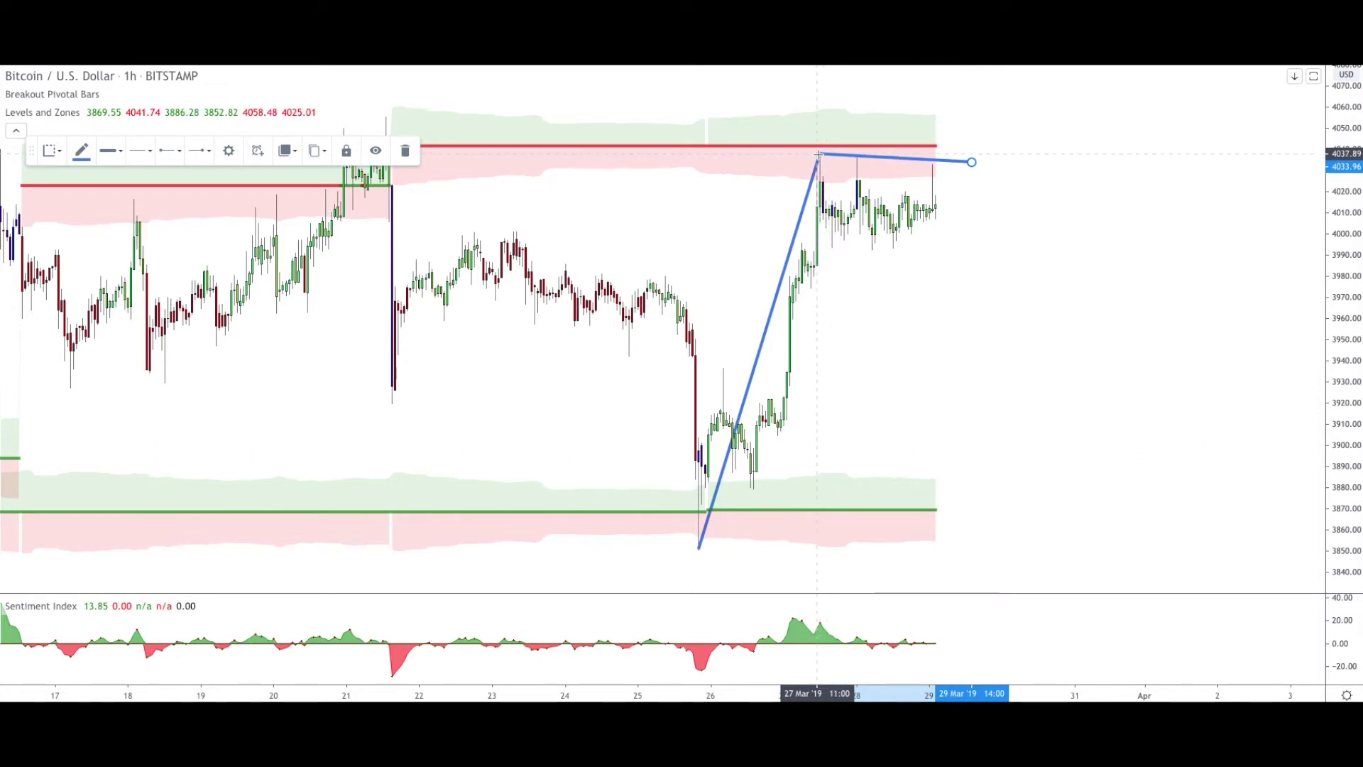
{"action": "left_click_drag", "start_coordinate": [972, 162], "coordinate": [1009, 158]}
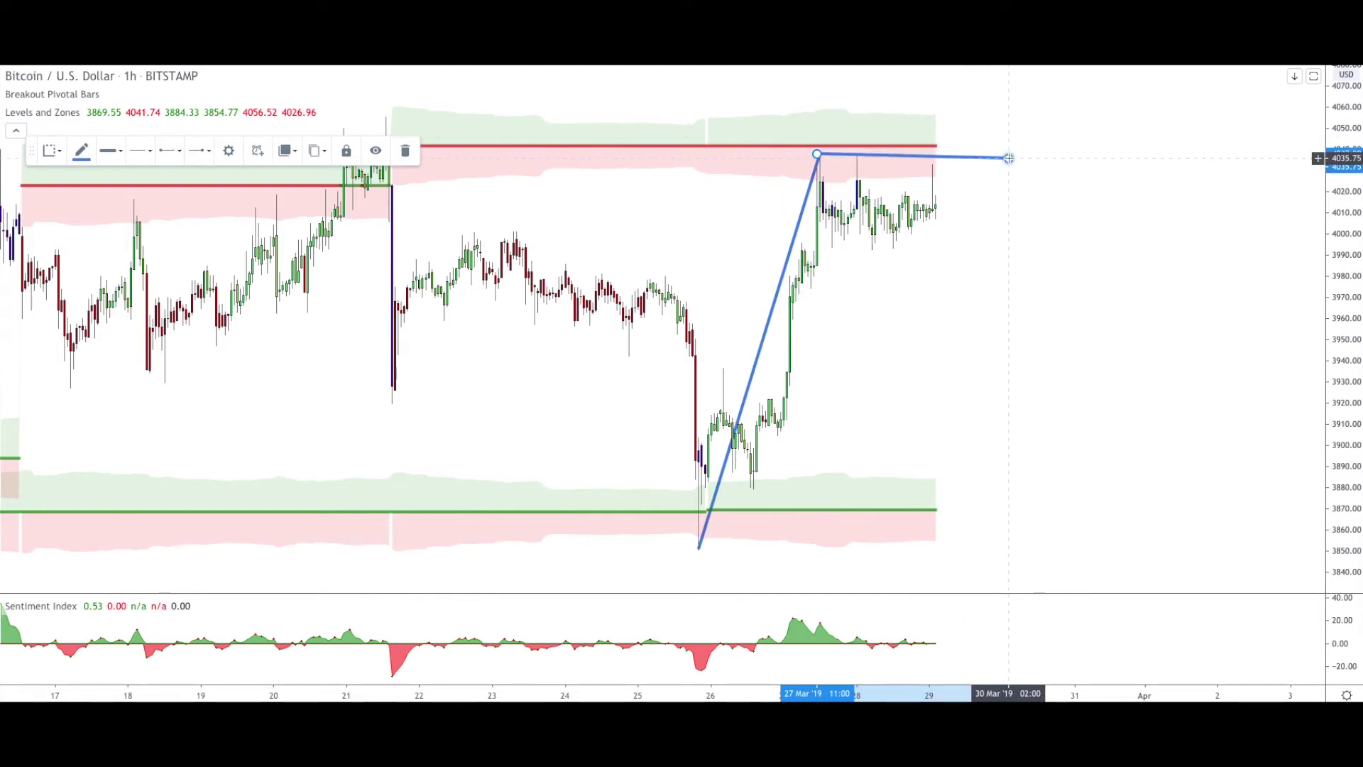
{"action": "left_click", "coordinate": [983, 391]}
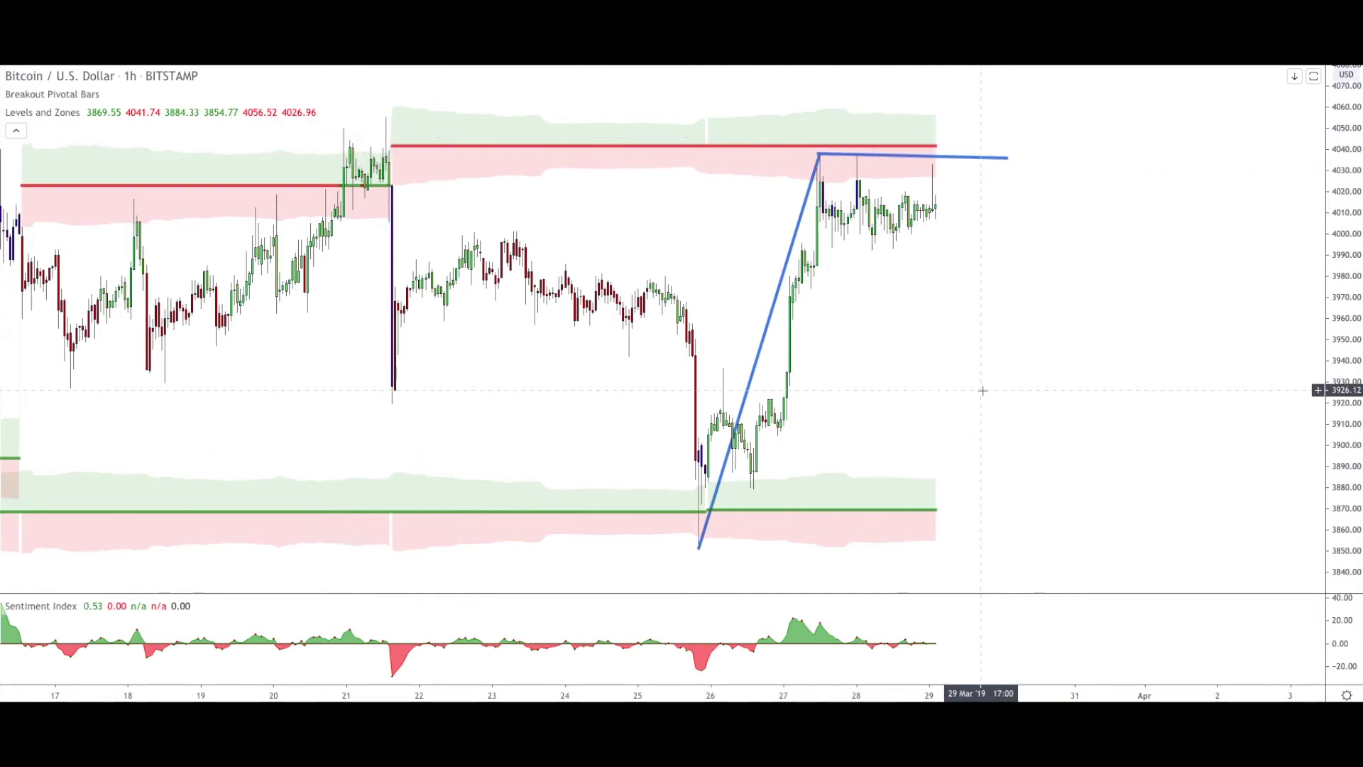
Draw a descending trend line on the Sentiment Index from its 27 Mar peak near 22.7 to about -0.9 on 29 Mar.
{"action": "left_click", "coordinate": [701, 539]}
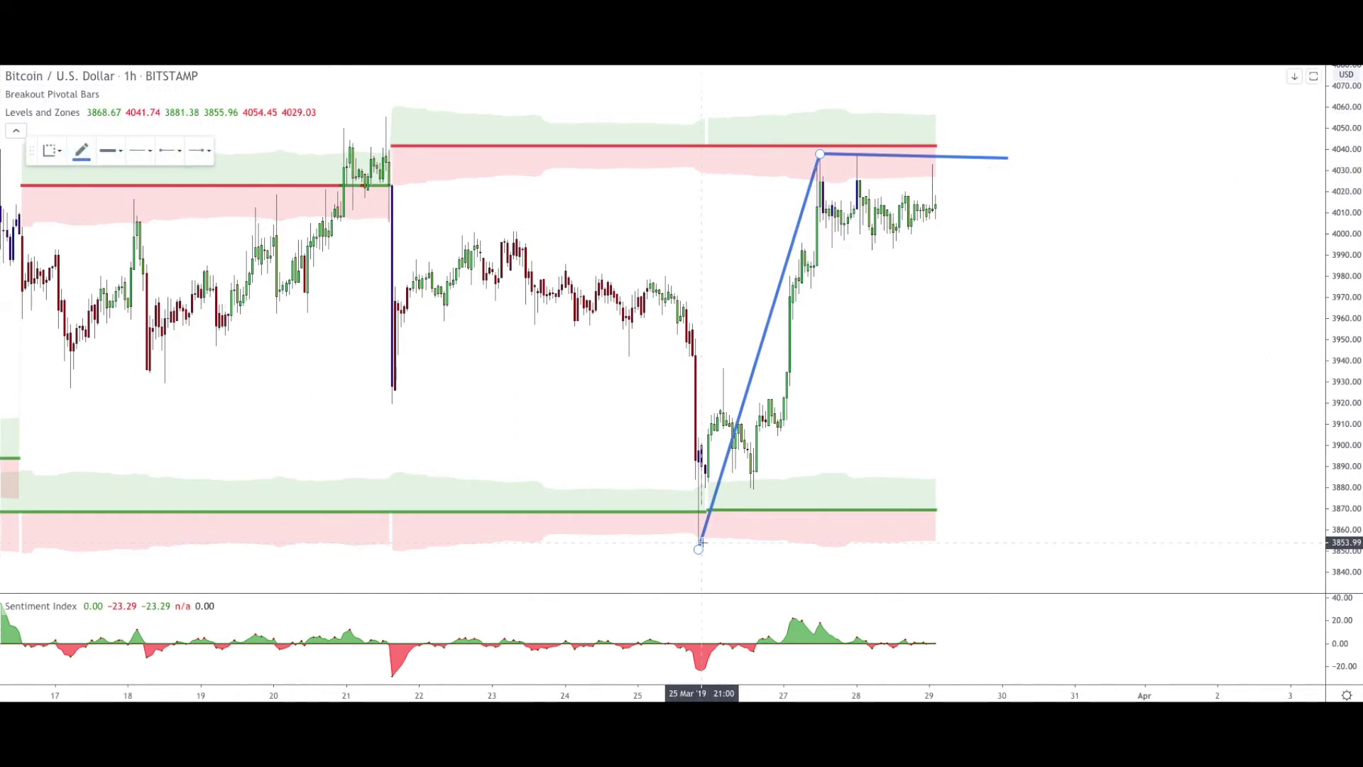
{"action": "left_click", "coordinate": [794, 617]}
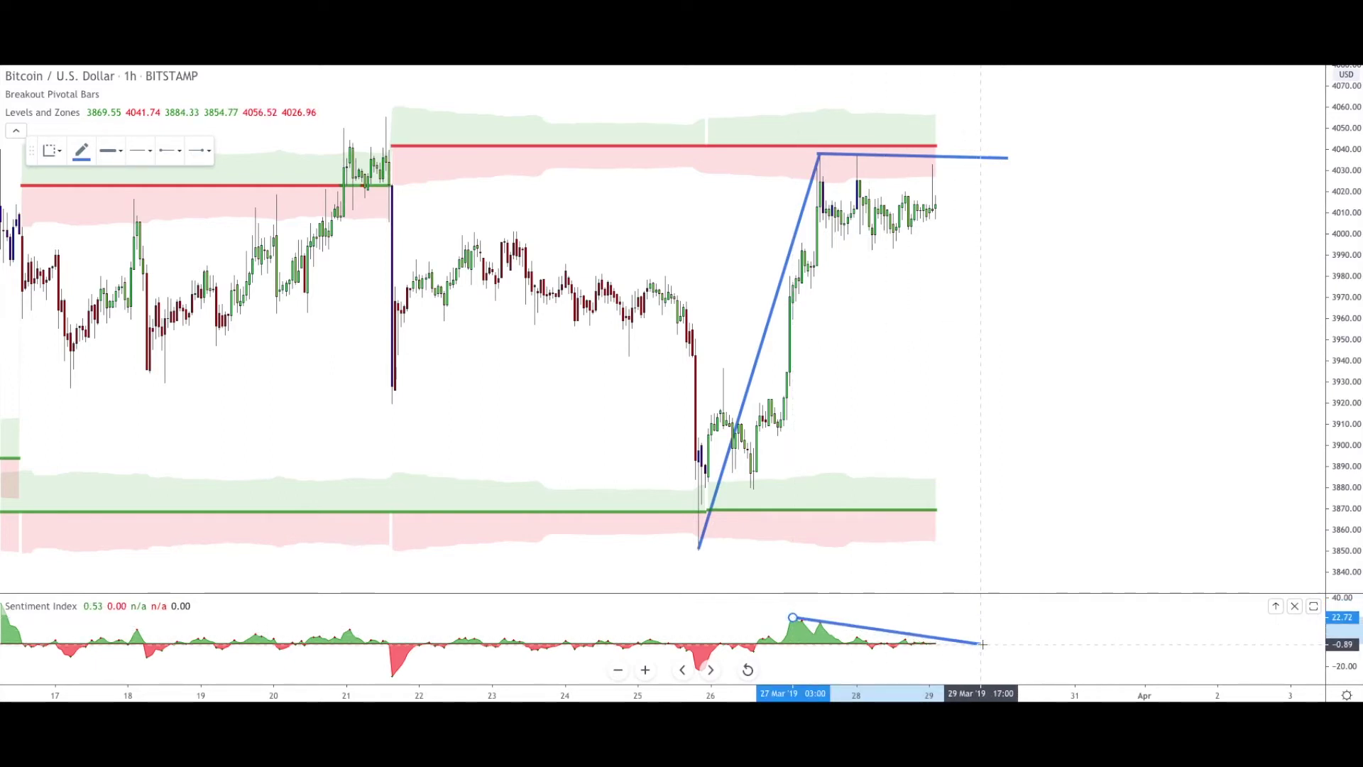
{"action": "left_click", "coordinate": [982, 644]}
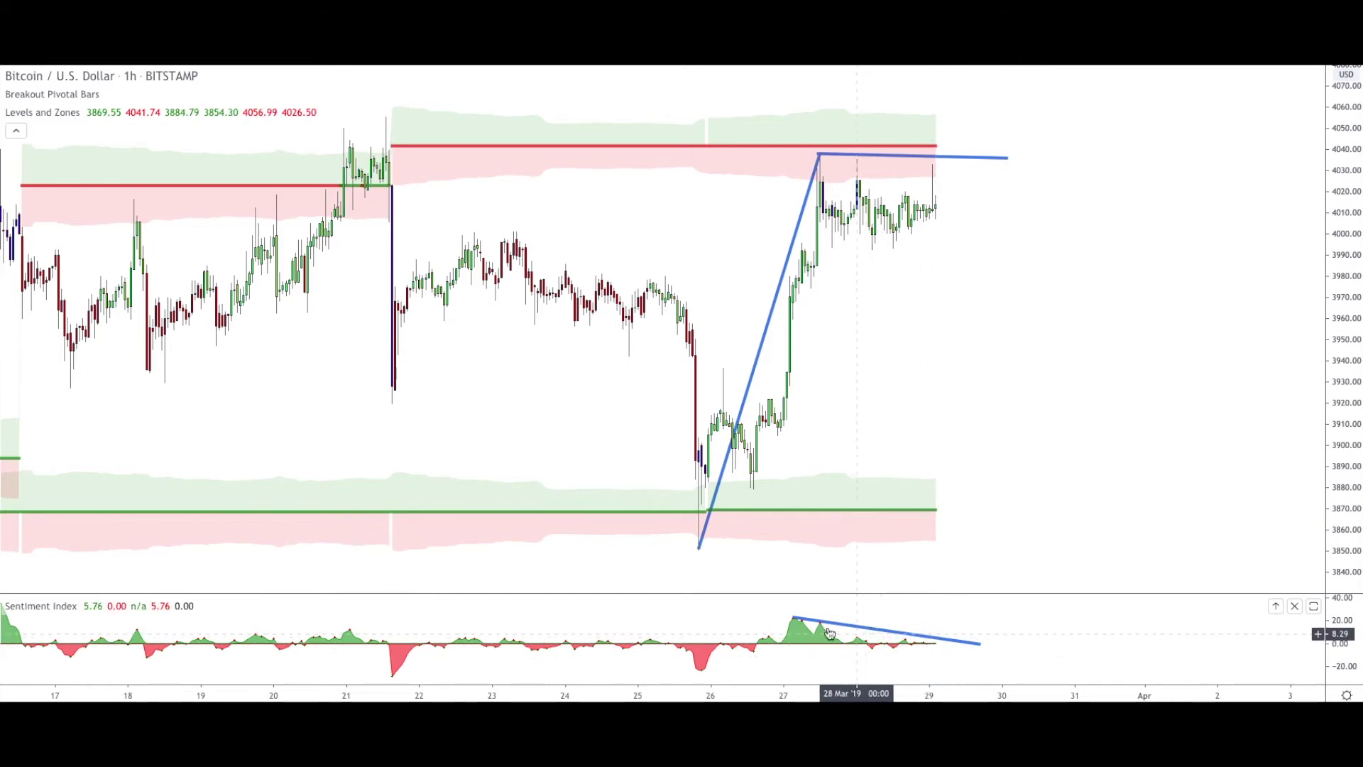
{"action": "left_click", "coordinate": [938, 643]}
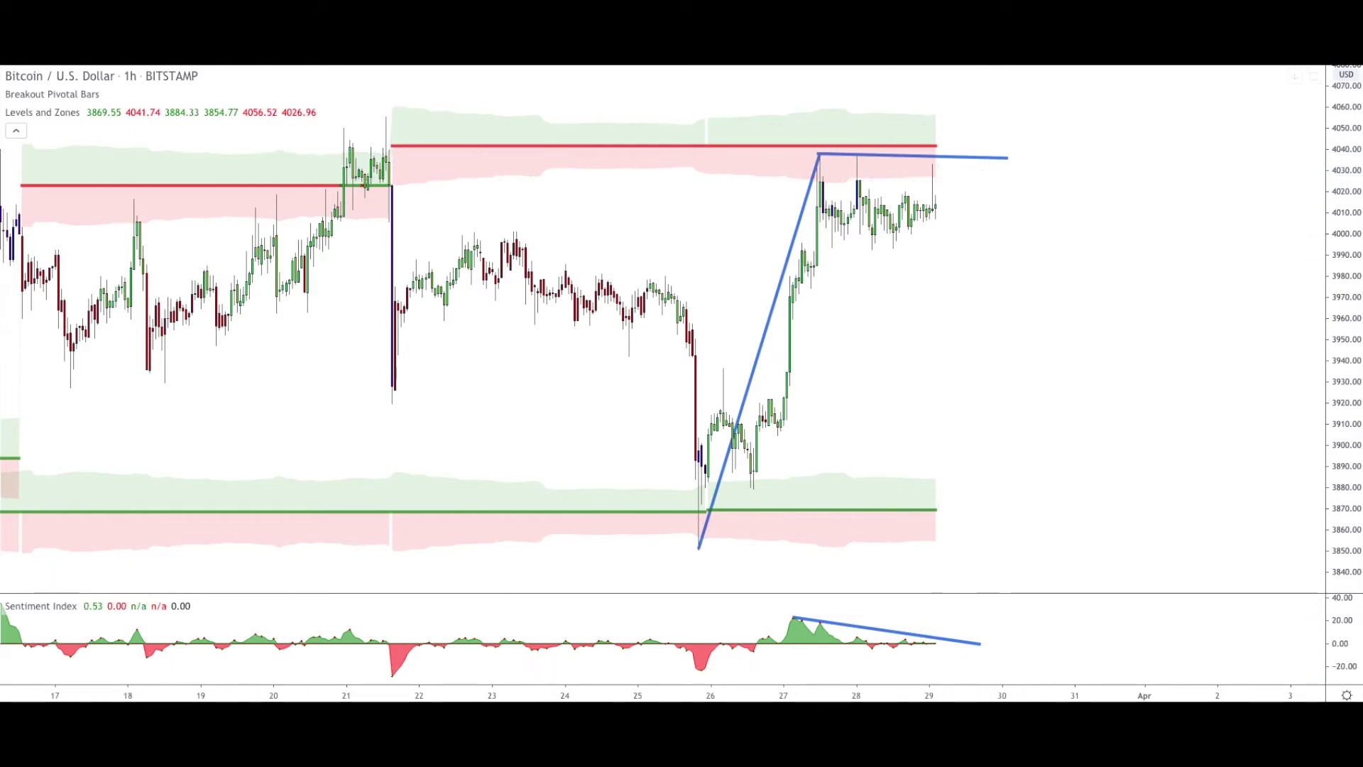
Draw a lower consolidation trend line under the lows from about 3992 on 27 Mar to about 3989 on 30 Mar.
{"action": "key", "text": "alt+t"}
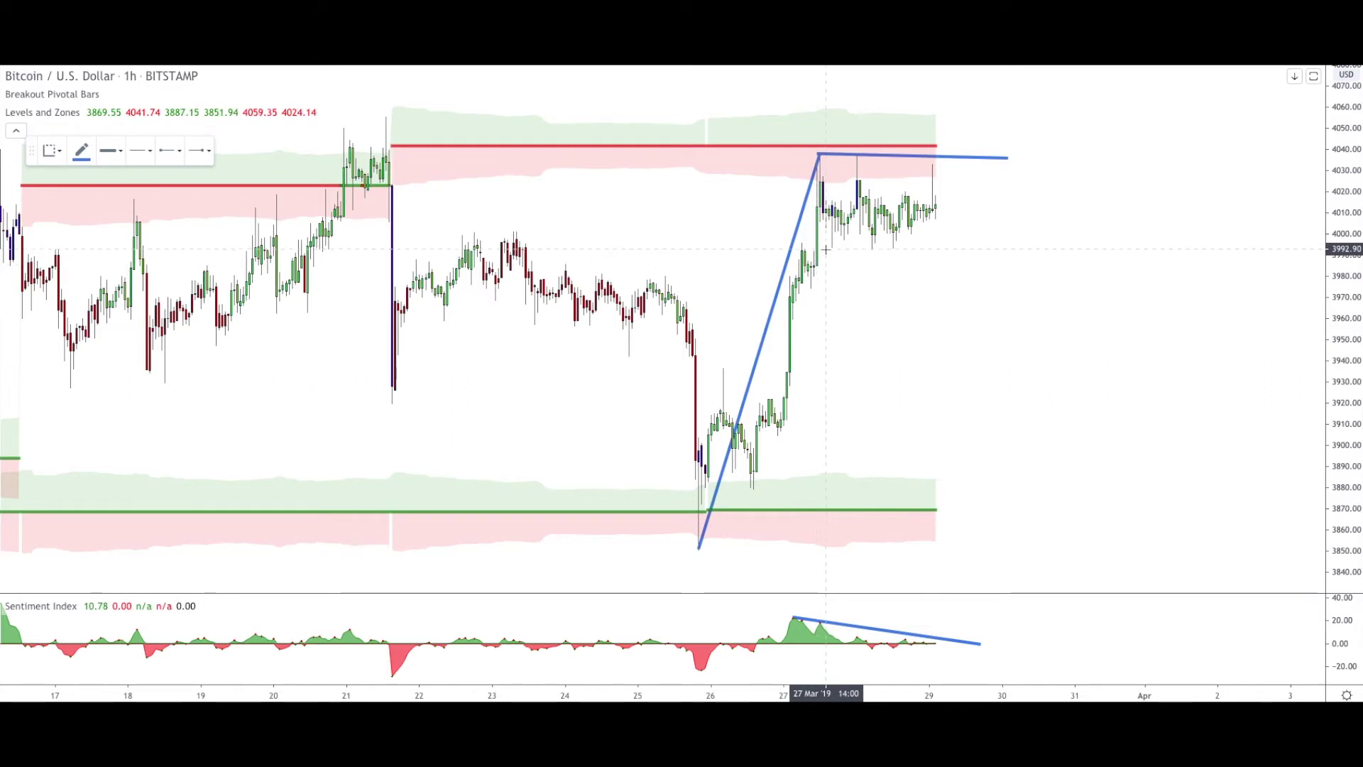
{"action": "left_click_drag", "start_coordinate": [822, 252], "coordinate": [1024, 256]}
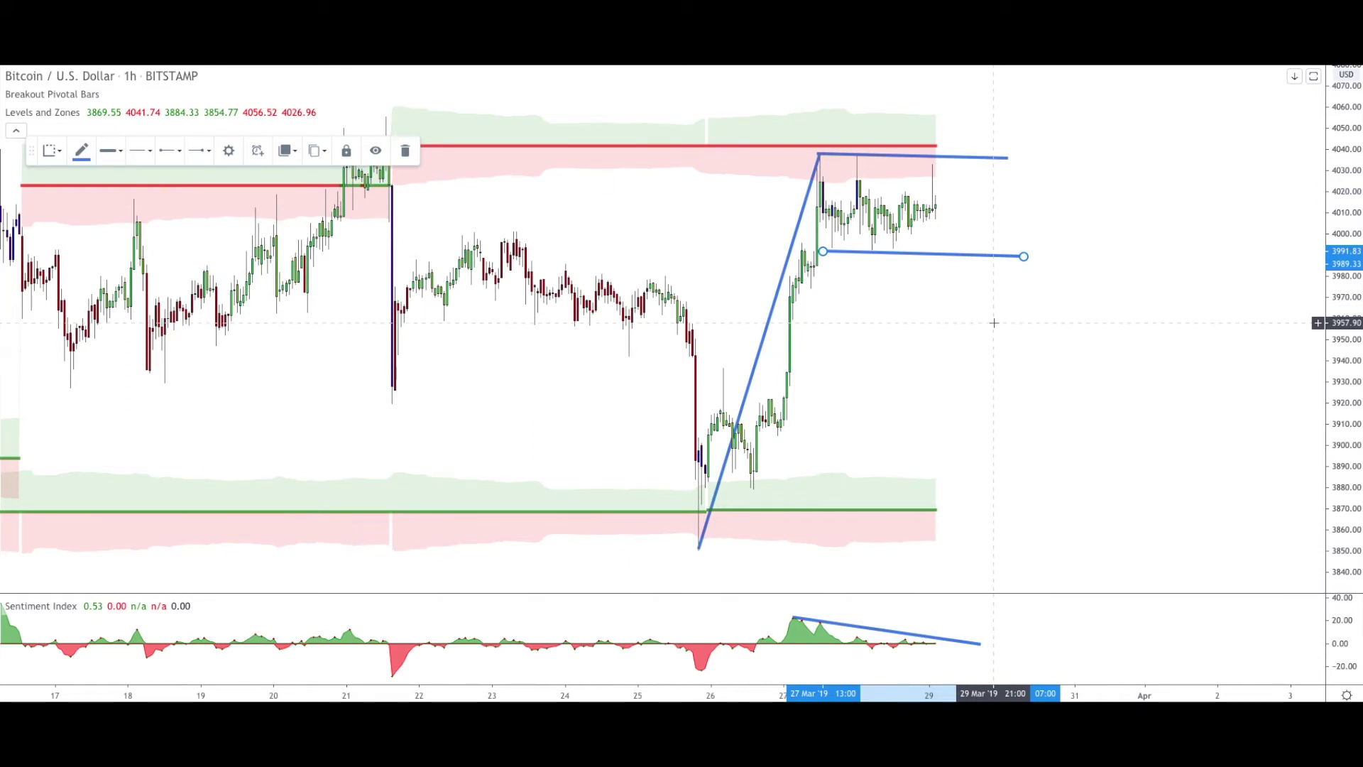
{"action": "left_click", "coordinate": [994, 323]}
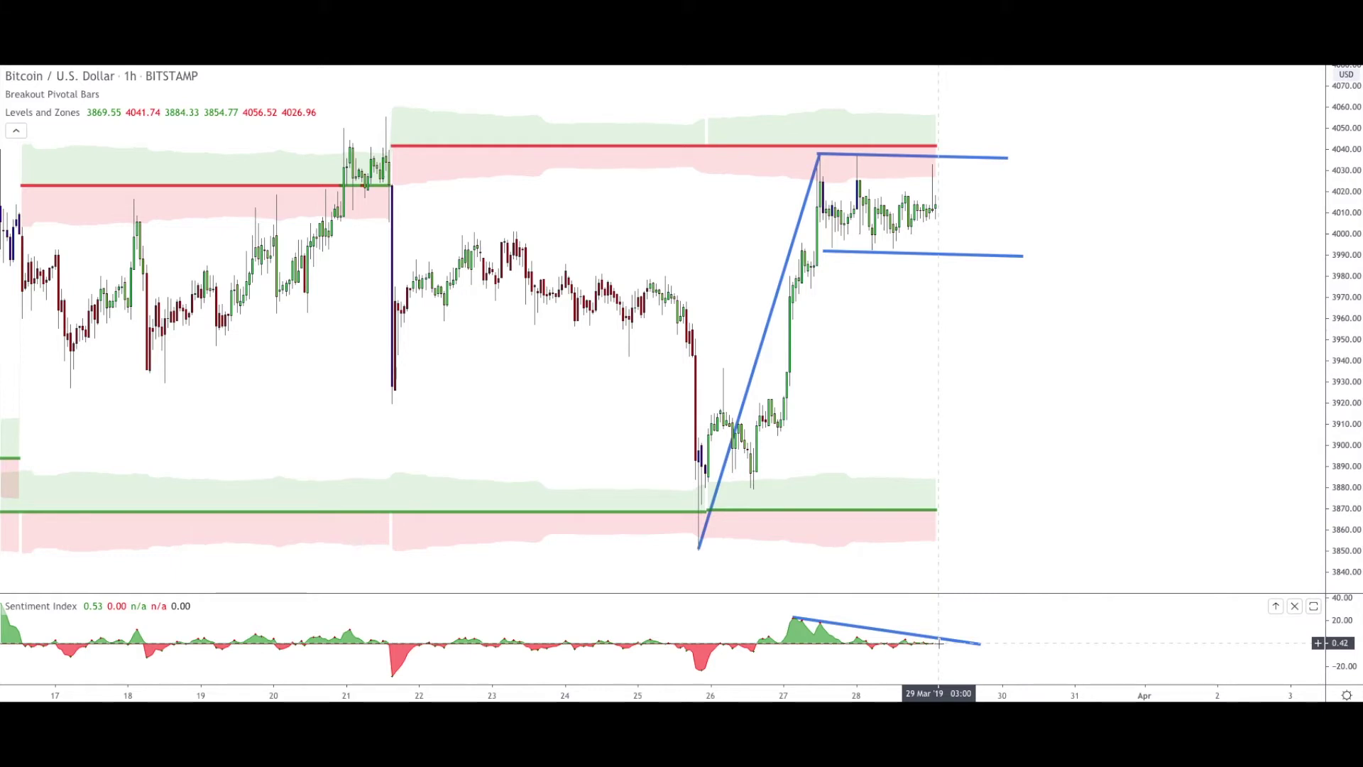
{"action": "mouse_move", "coordinate": [935, 646]}
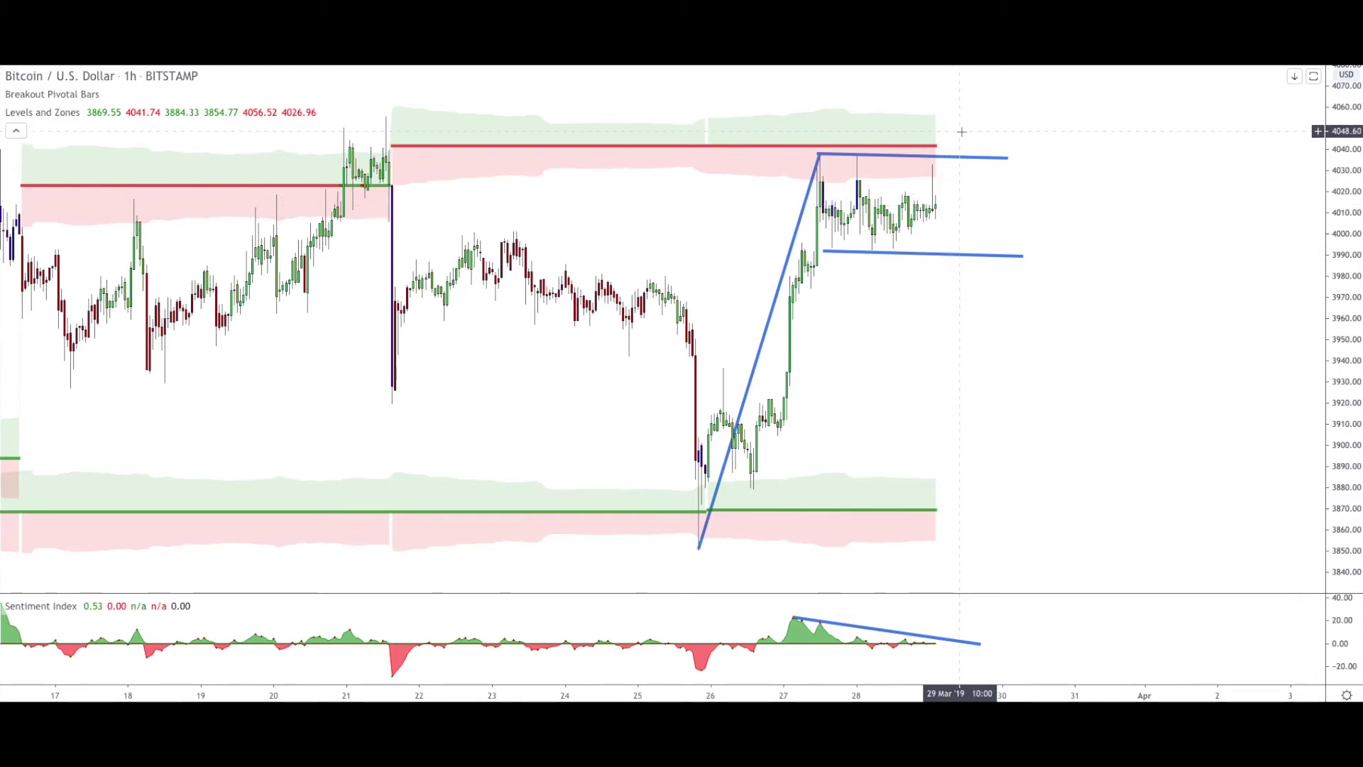
{"action": "left_click", "coordinate": [949, 641]}
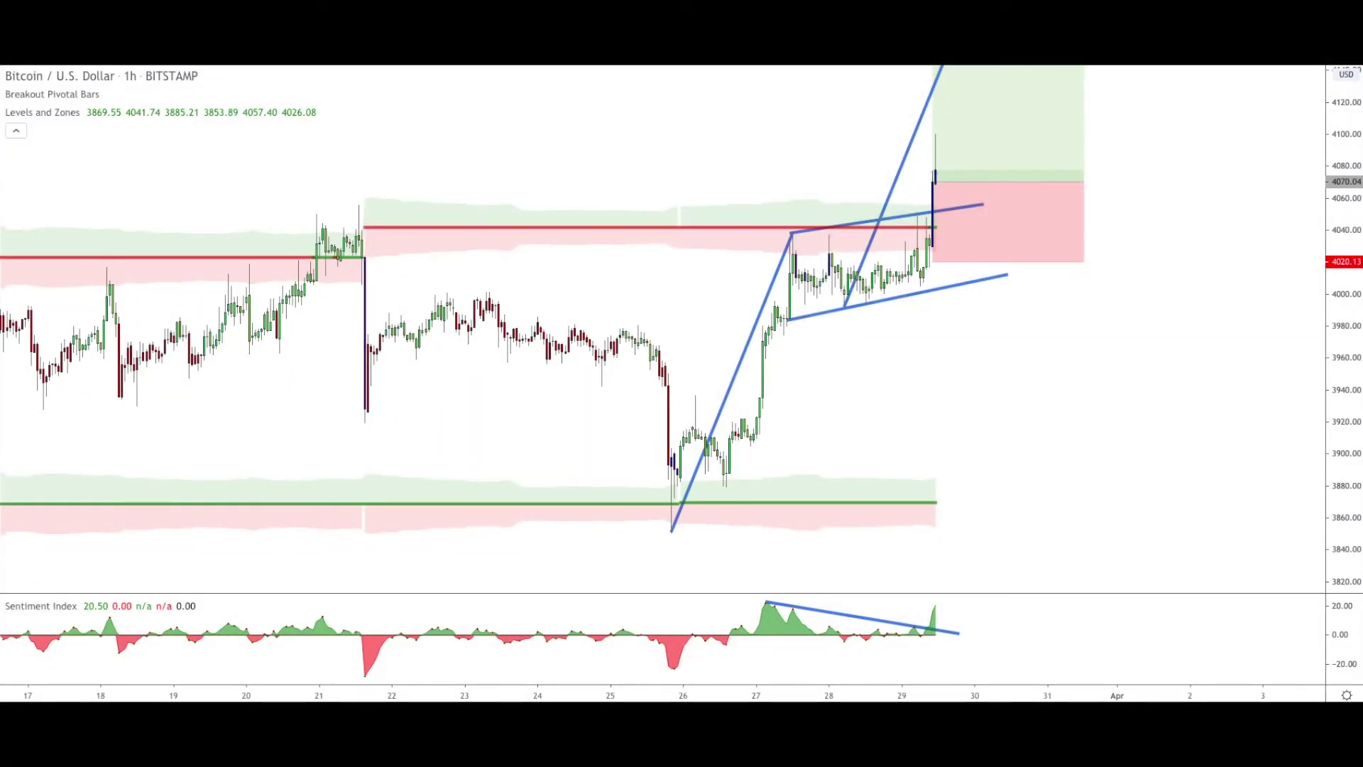
{"action": "left_click", "coordinate": [1000, 227]}
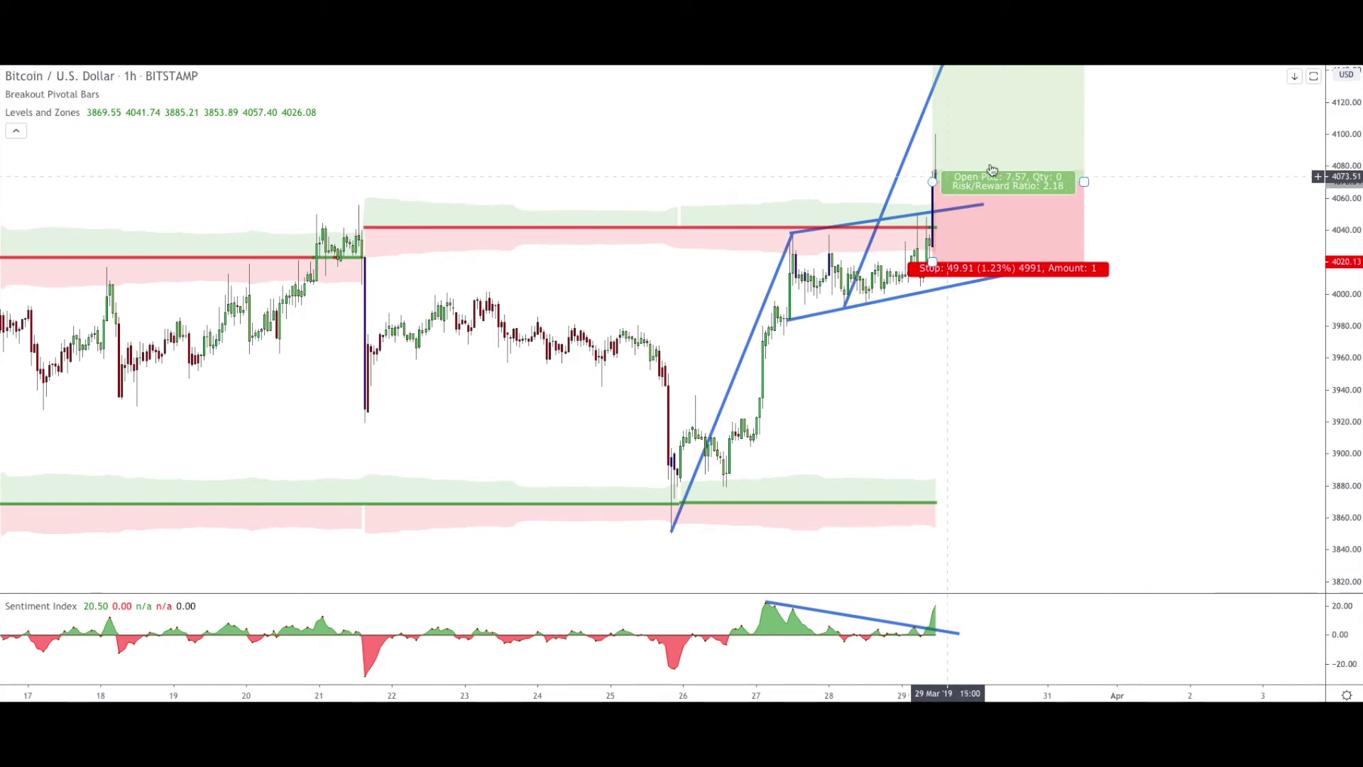
{"action": "left_click", "coordinate": [1121, 171]}
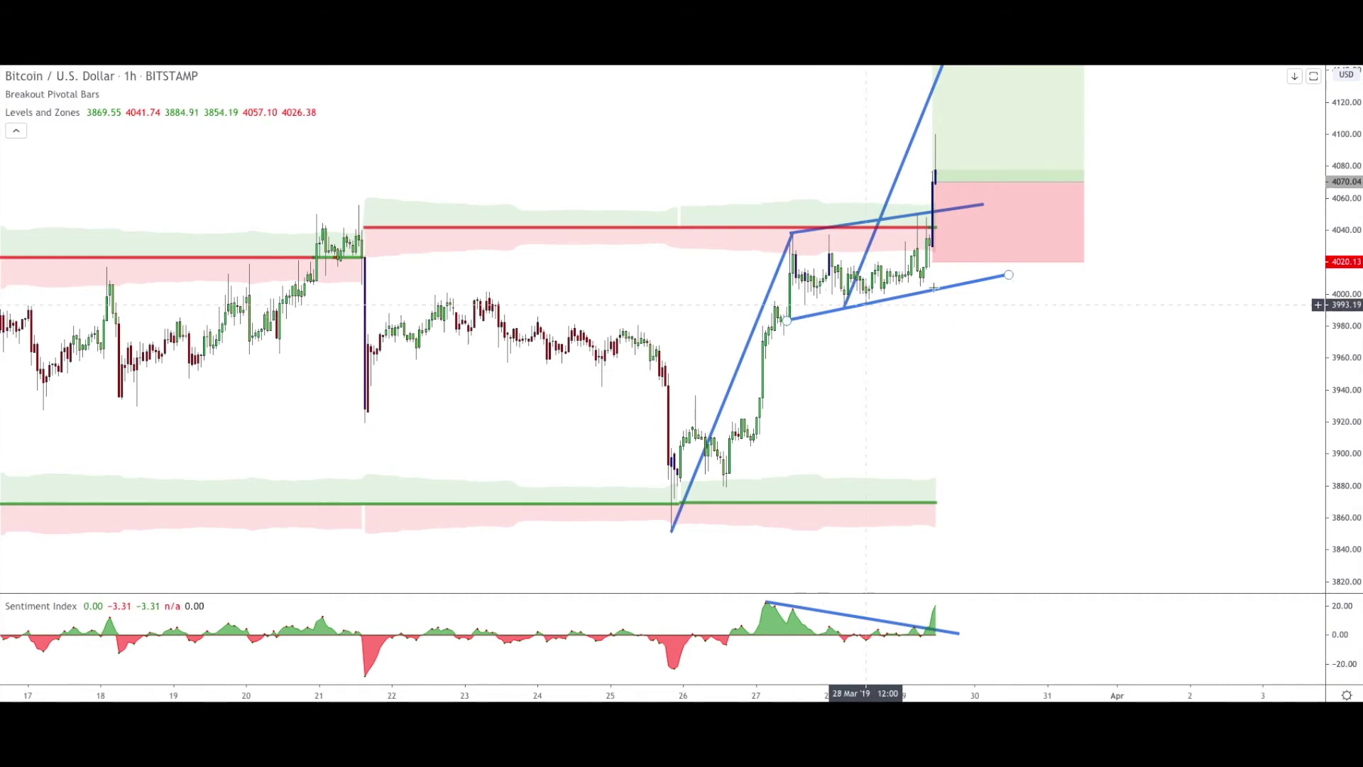
{"action": "left_click", "coordinate": [926, 230]}
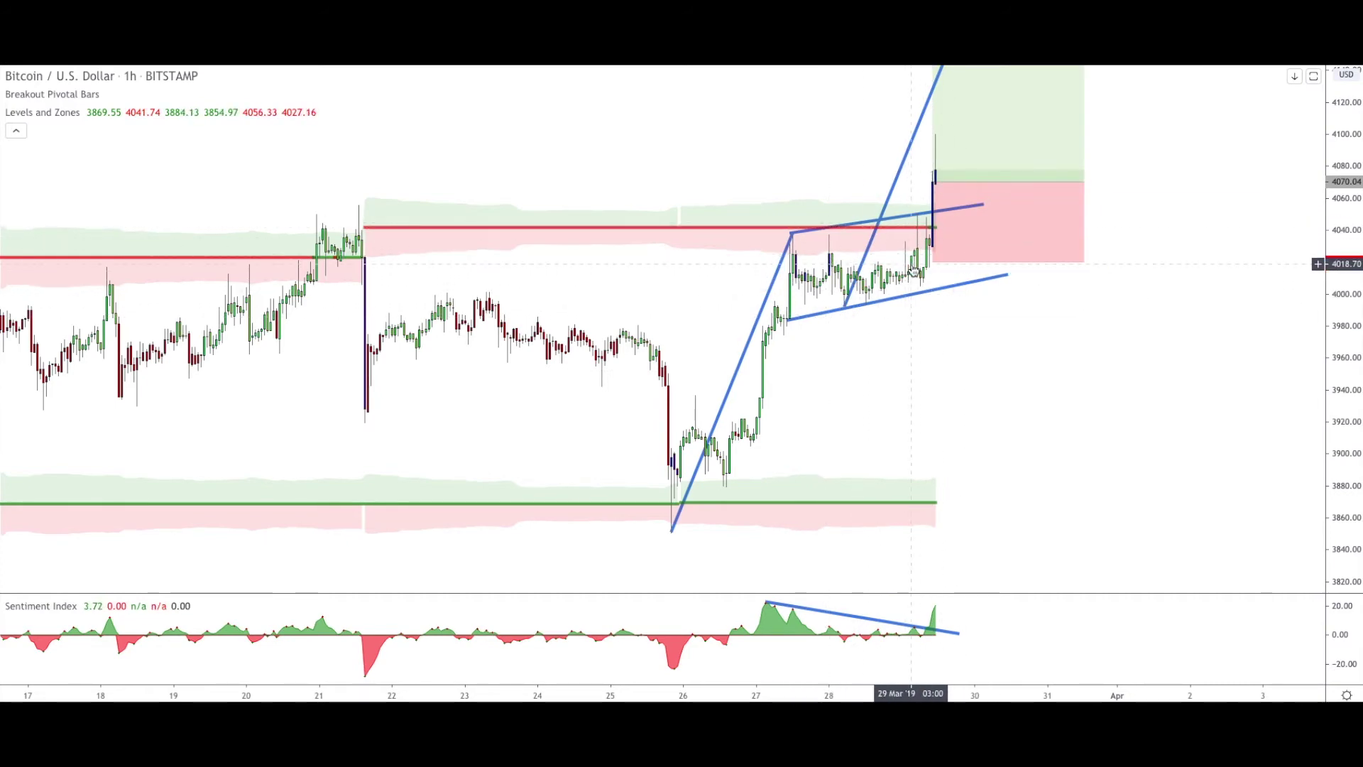
Readjust the upper channel line's end to about 4056 on 30 Mar and the Sentiment Index line's end to about 1.2 on 29 Mar.
{"action": "left_click_drag", "start_coordinate": [987, 210], "coordinate": [980, 237]}
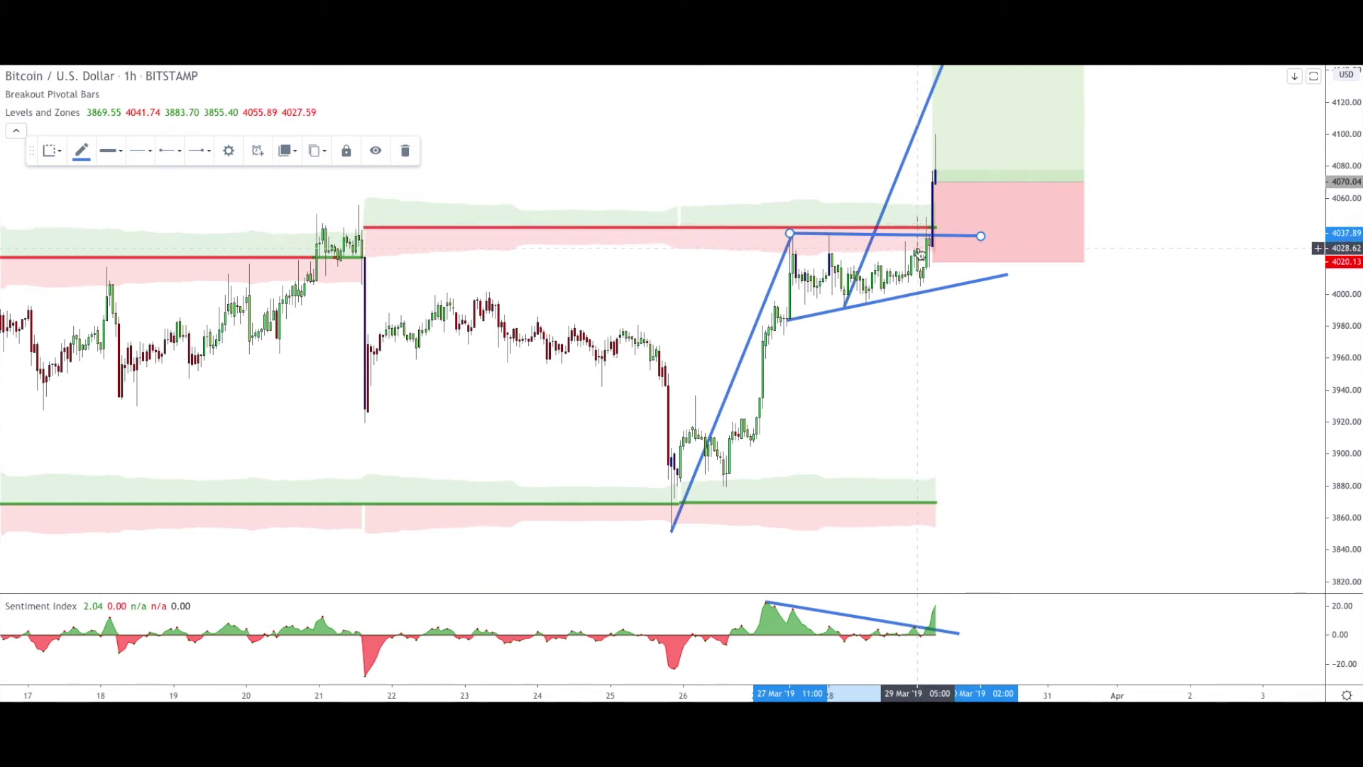
{"action": "left_click_drag", "start_coordinate": [980, 235], "coordinate": [980, 205]}
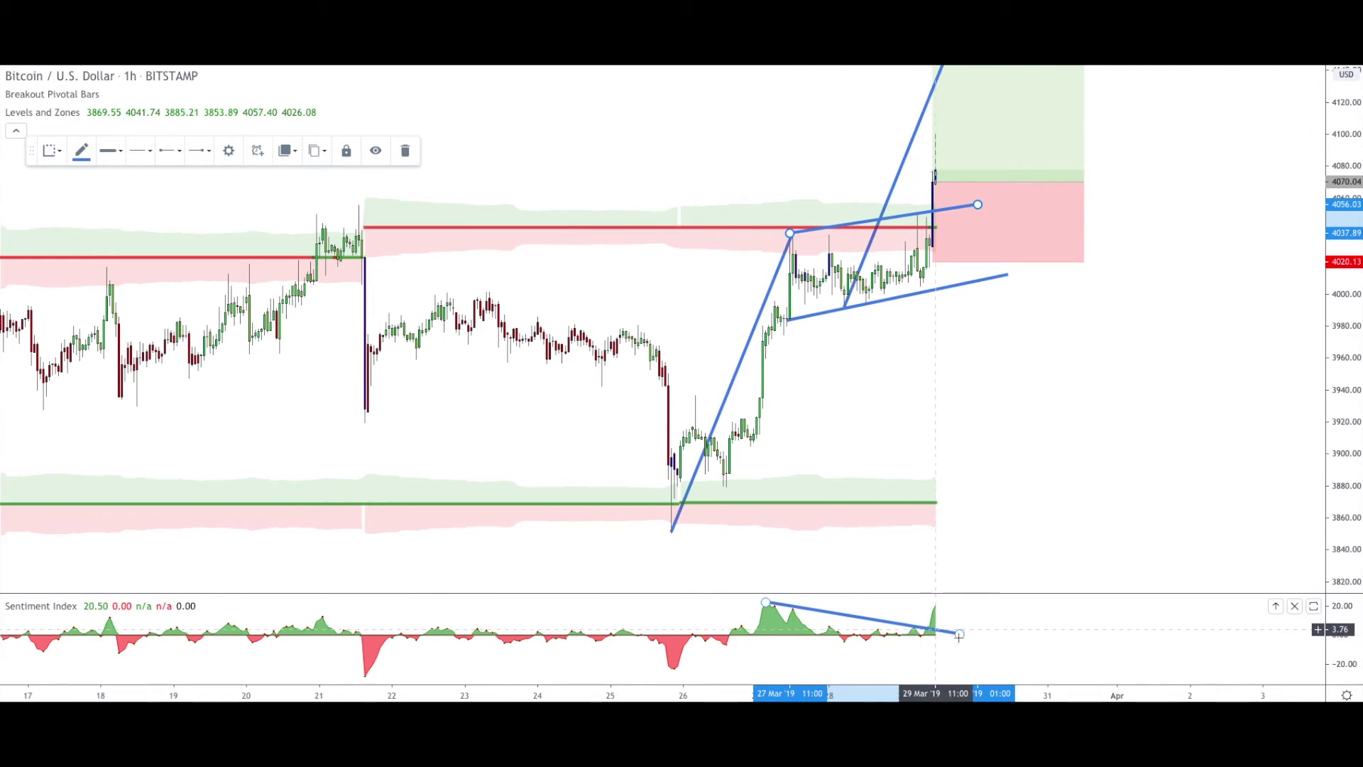
{"action": "left_click_drag", "start_coordinate": [957, 636], "coordinate": [951, 639]}
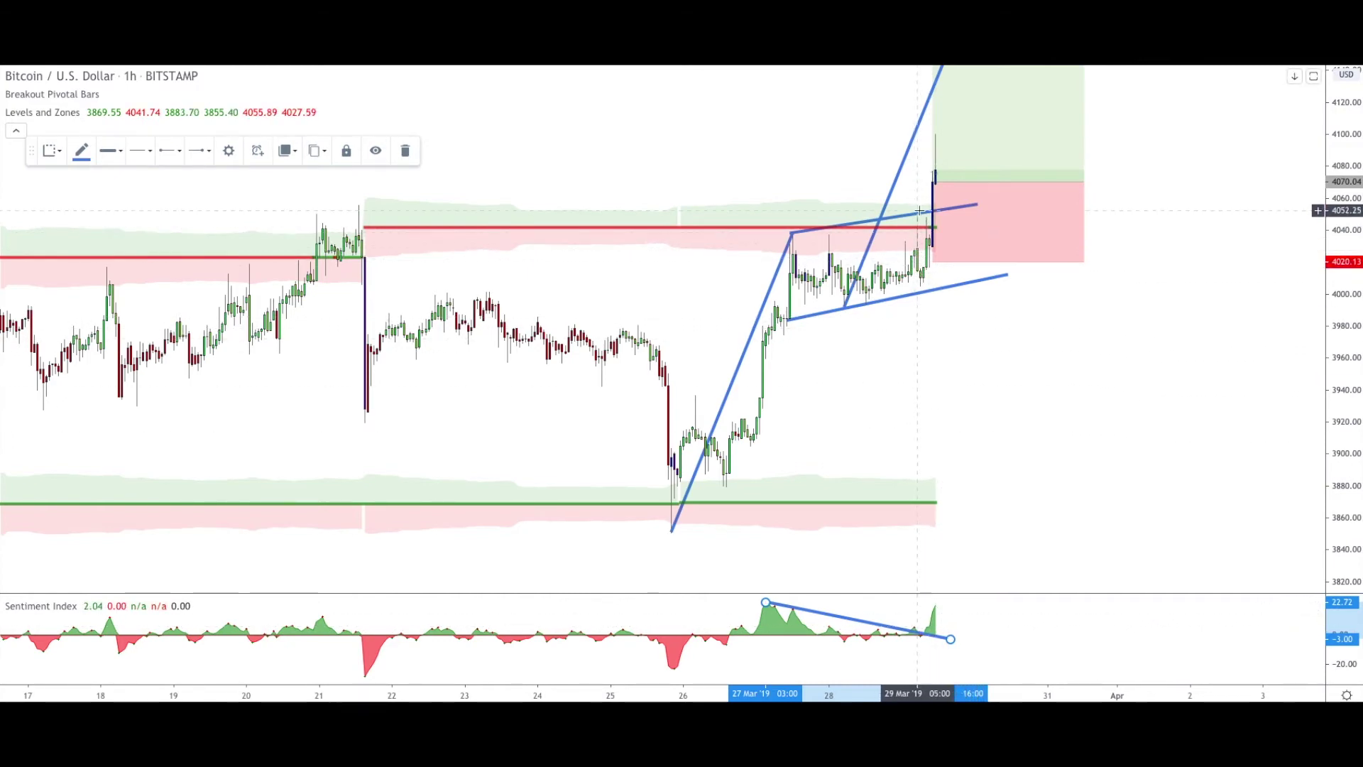
{"action": "left_click_drag", "start_coordinate": [950, 638], "coordinate": [954, 633]}
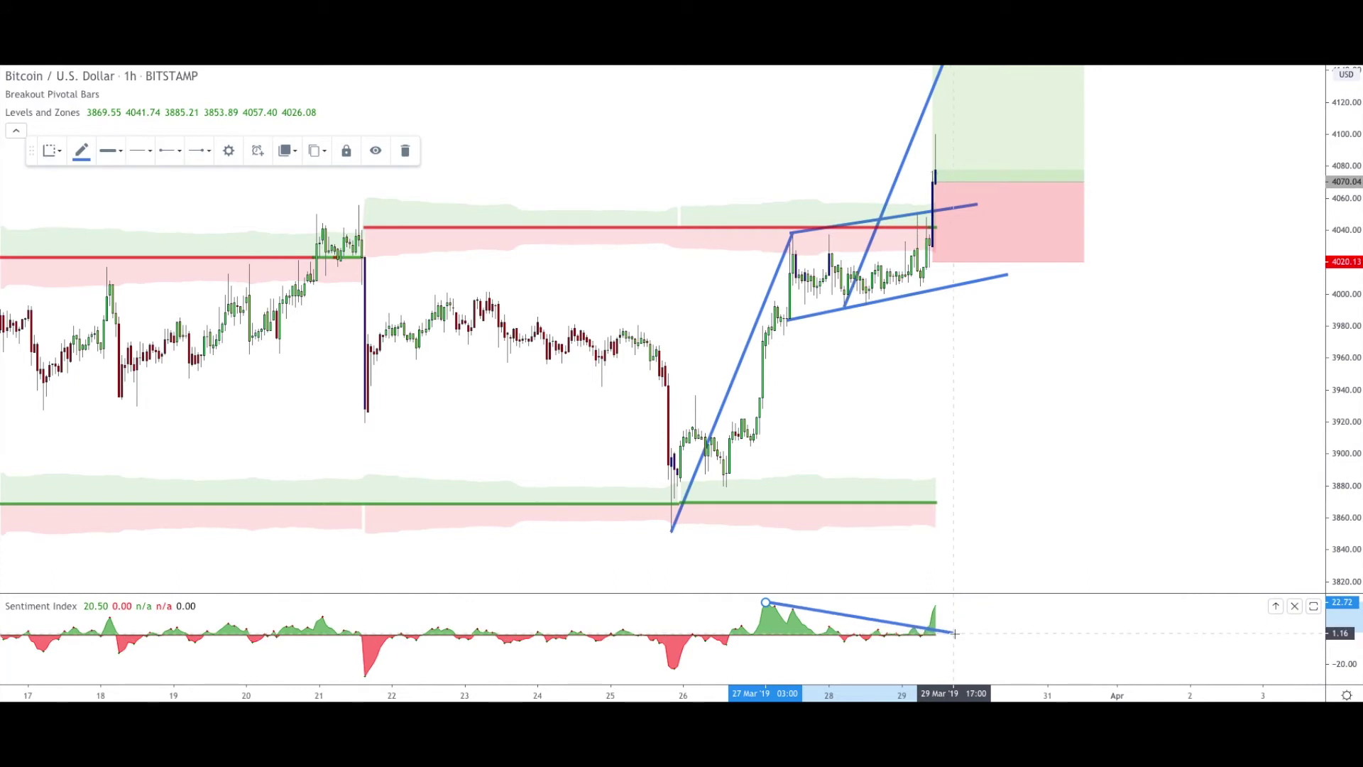
Review the flag breakout and the price action up to 31 Mar against the long position's entry, stop and target.
{"action": "left_click", "coordinate": [940, 568]}
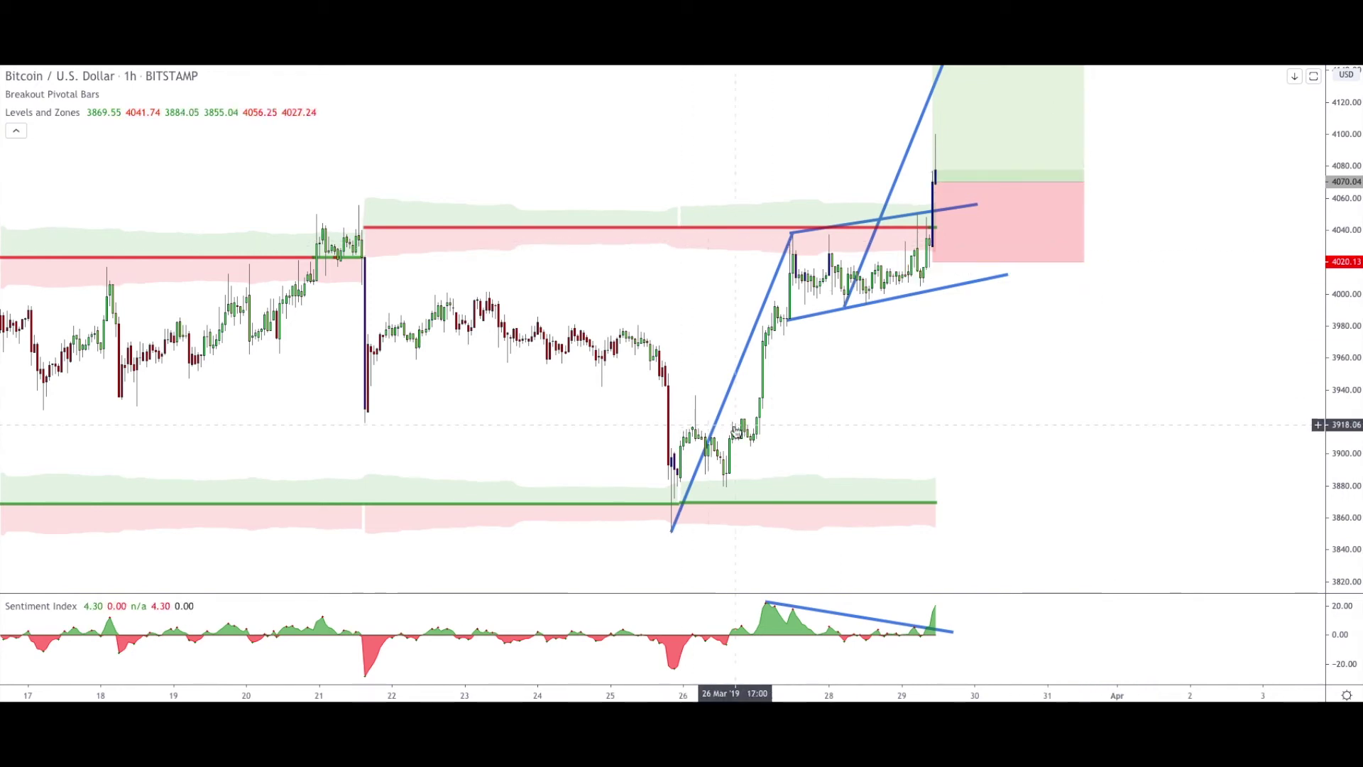
{"action": "left_click", "coordinate": [713, 438]}
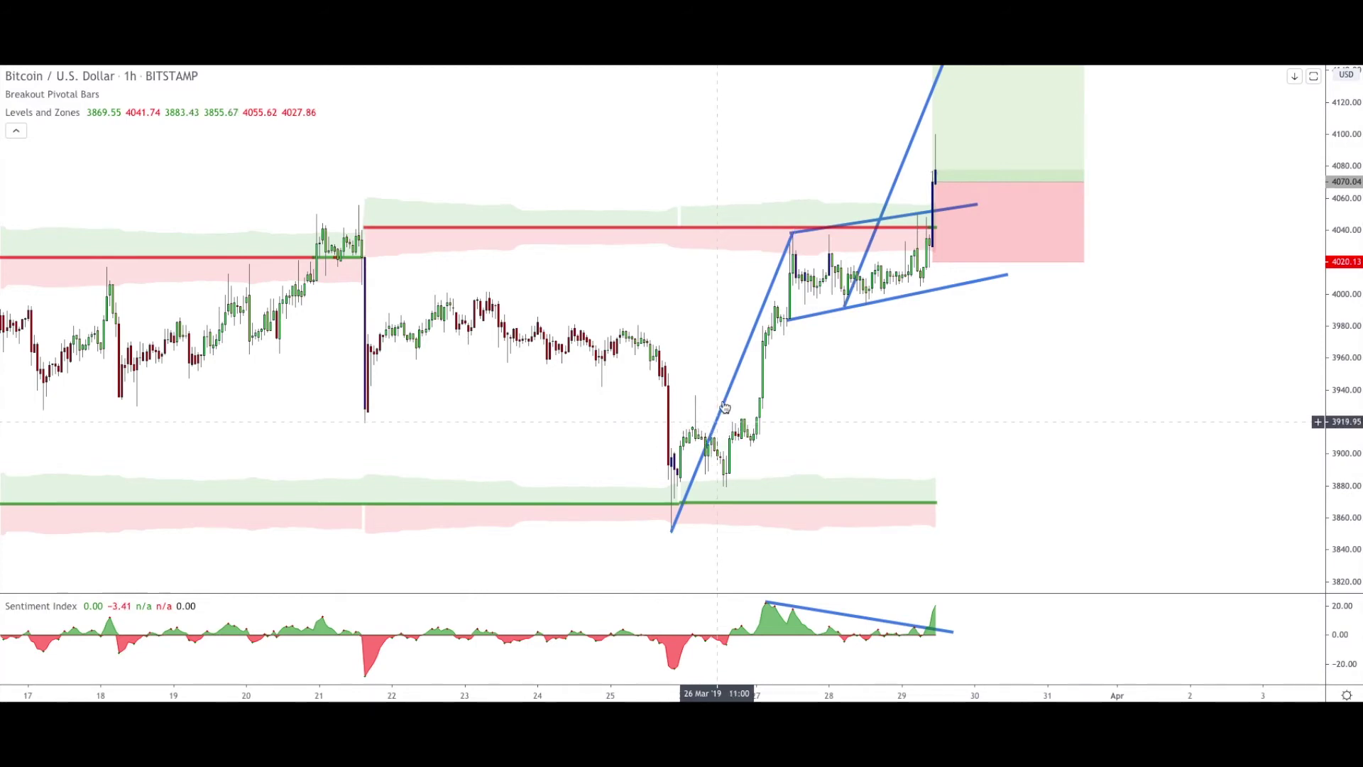
{"action": "left_click_drag", "start_coordinate": [1347, 305], "coordinate": [1352, 402]}
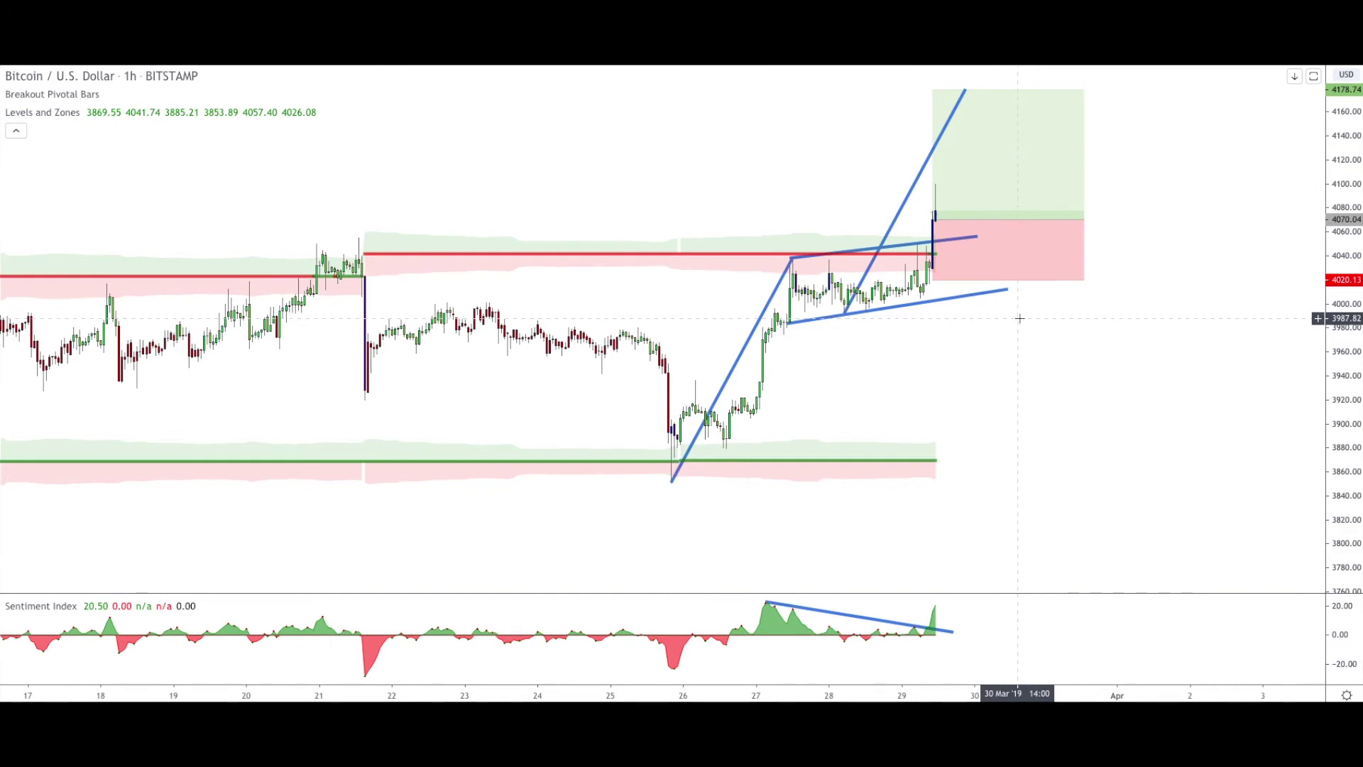
{"action": "mouse_move", "coordinate": [971, 252]}
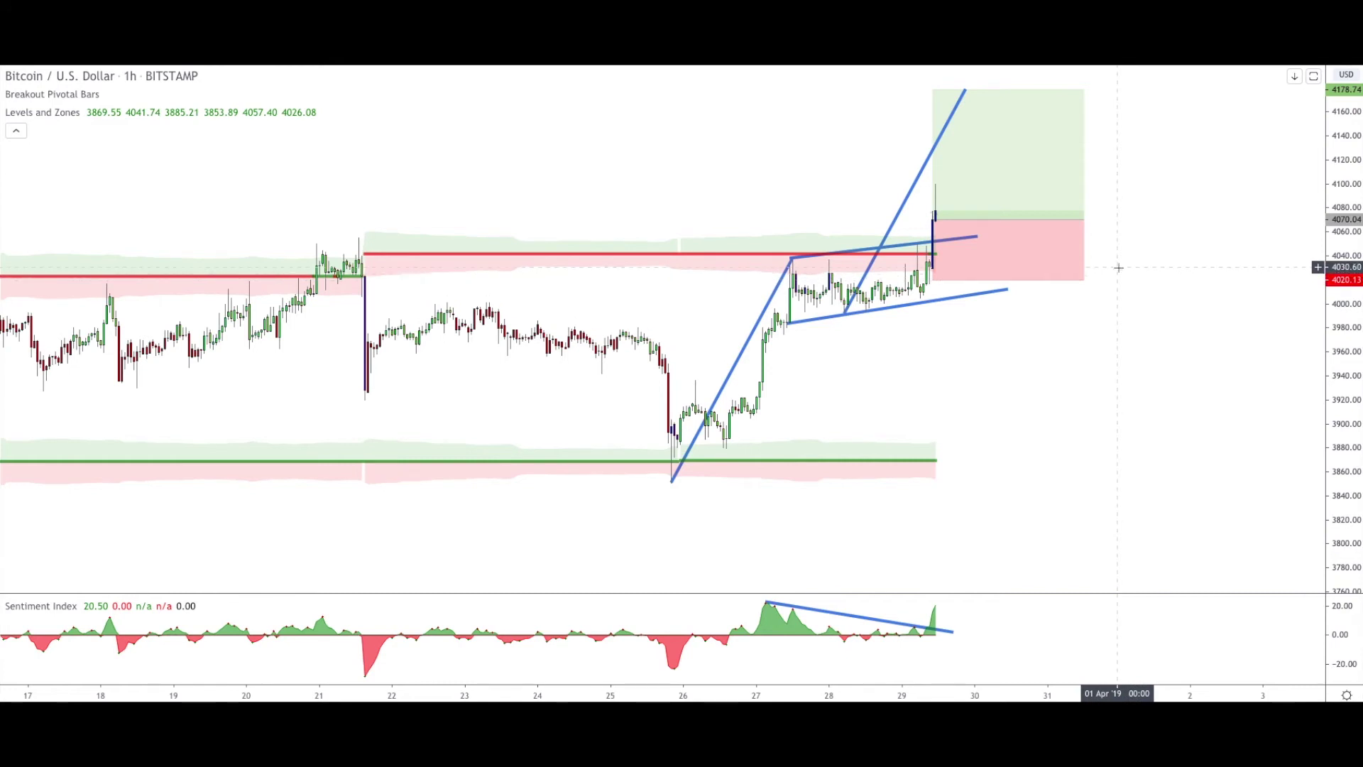
{"action": "left_click", "coordinate": [934, 275]}
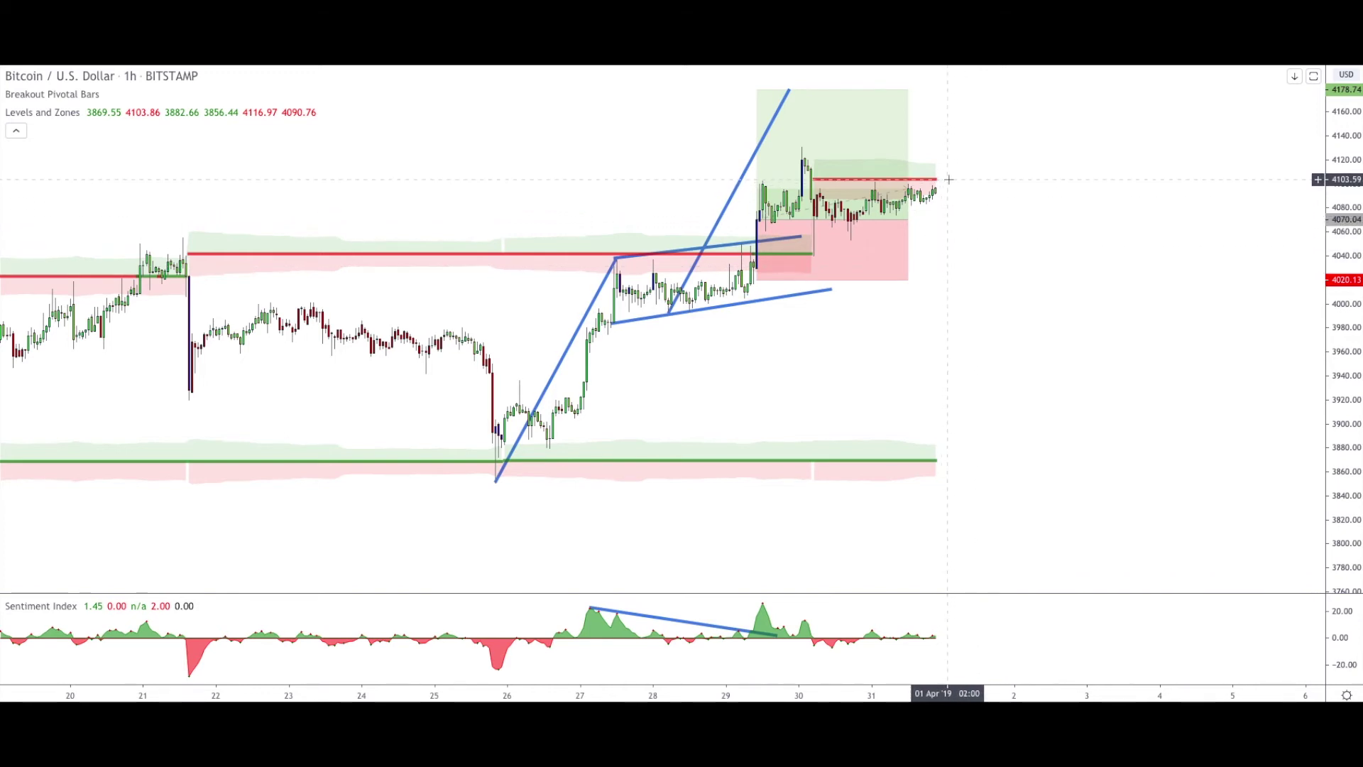
{"action": "left_click", "coordinate": [869, 245]}
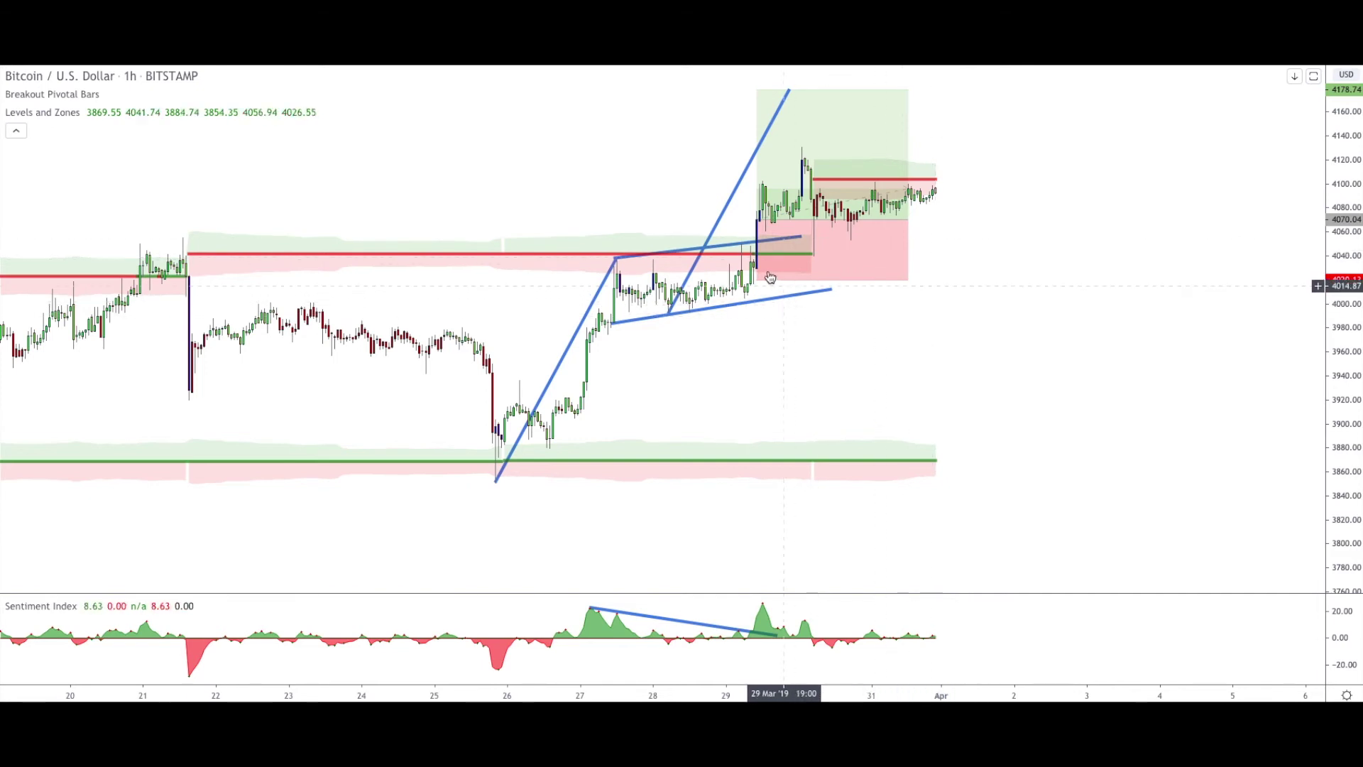
{"action": "mouse_move", "coordinate": [757, 221]}
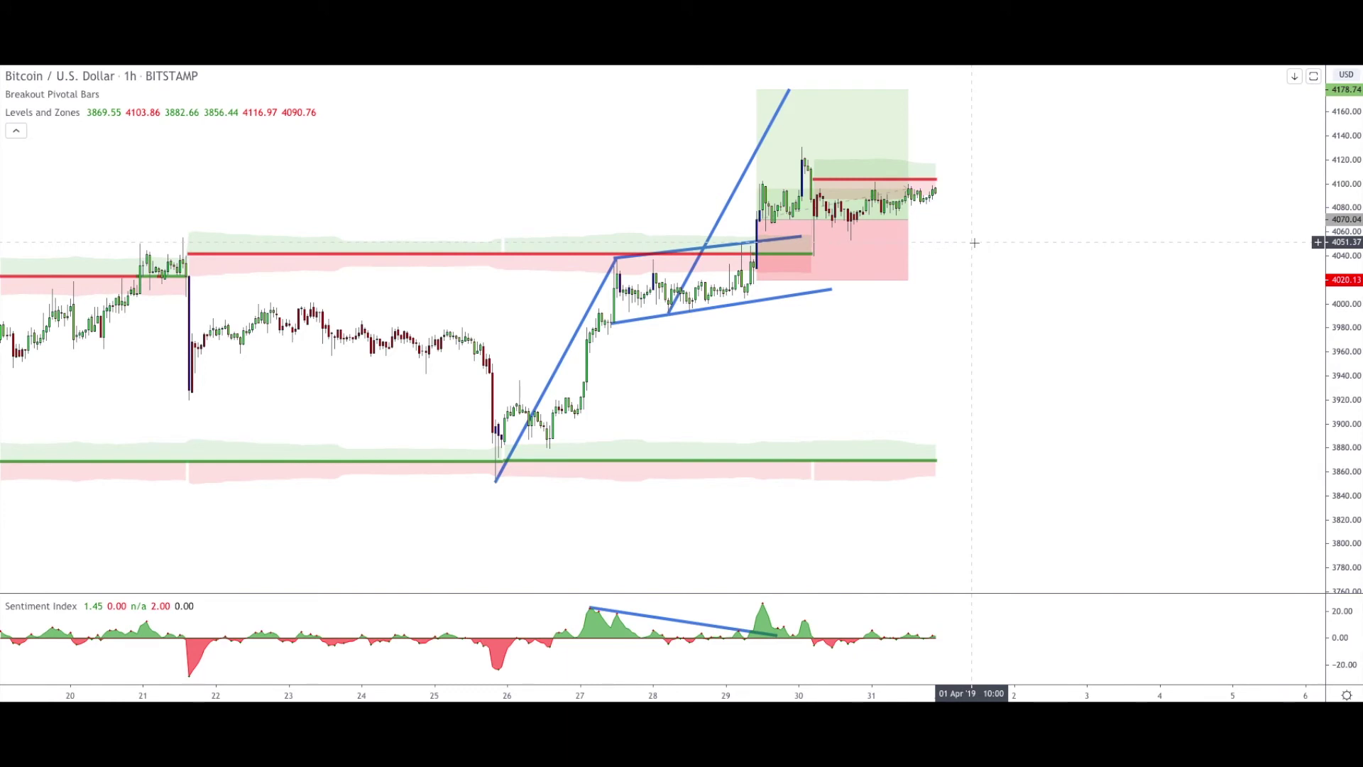
{"action": "mouse_move", "coordinate": [898, 114]}
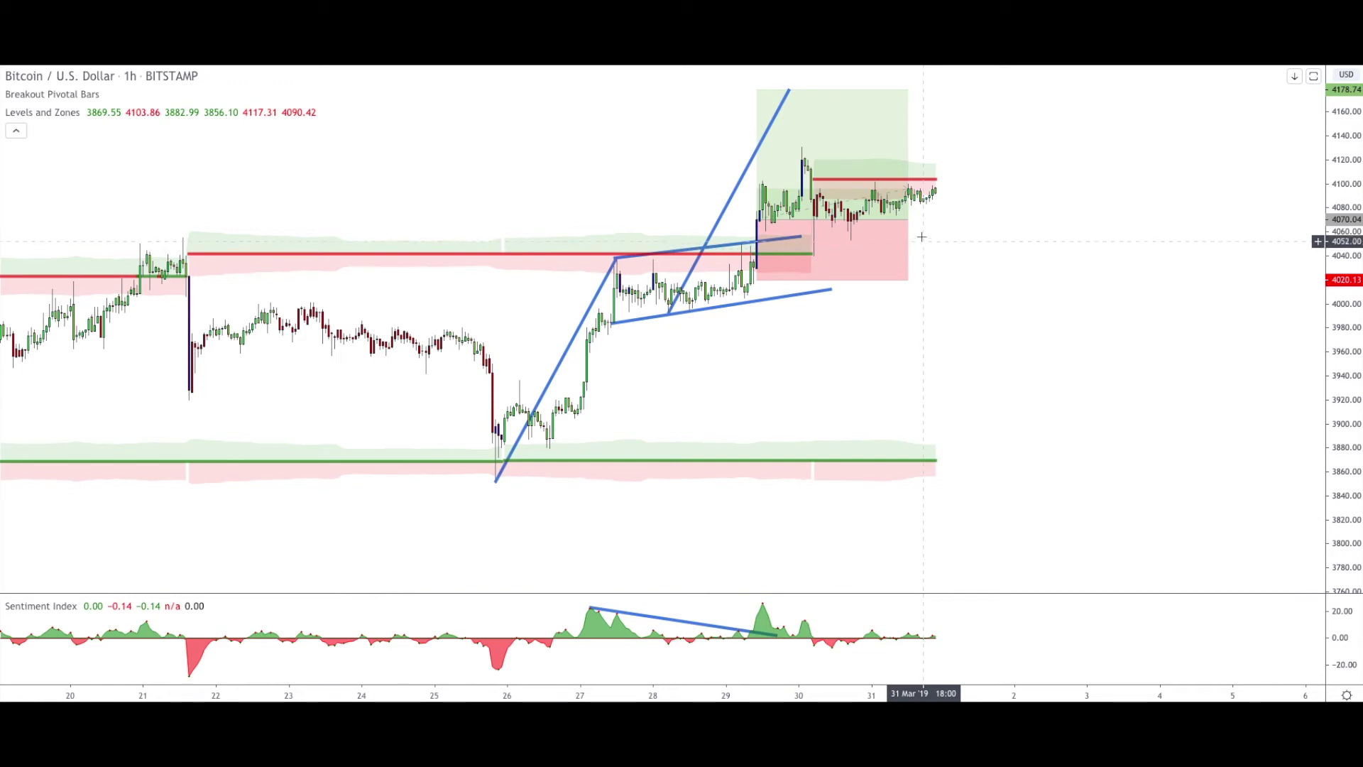
{"action": "left_click", "coordinate": [879, 244]}
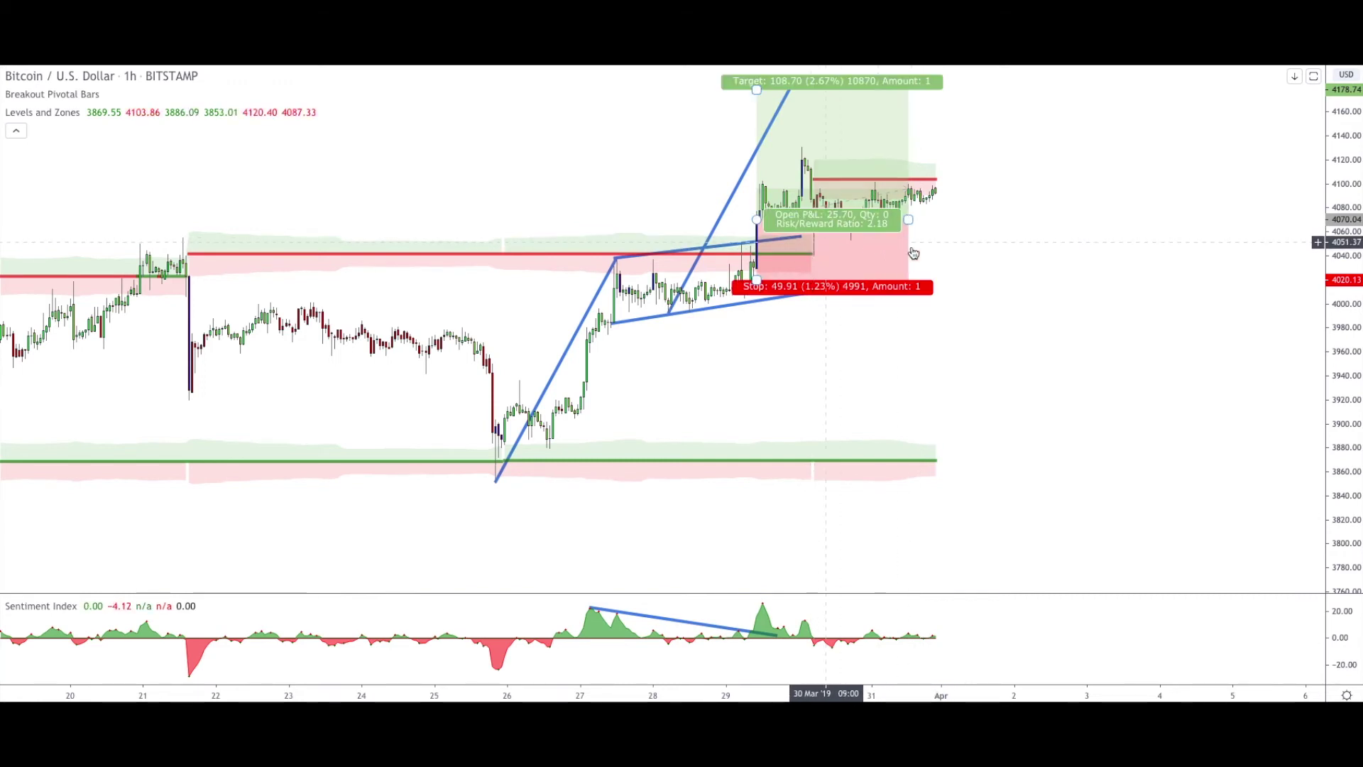
{"action": "left_click", "coordinate": [961, 249]}
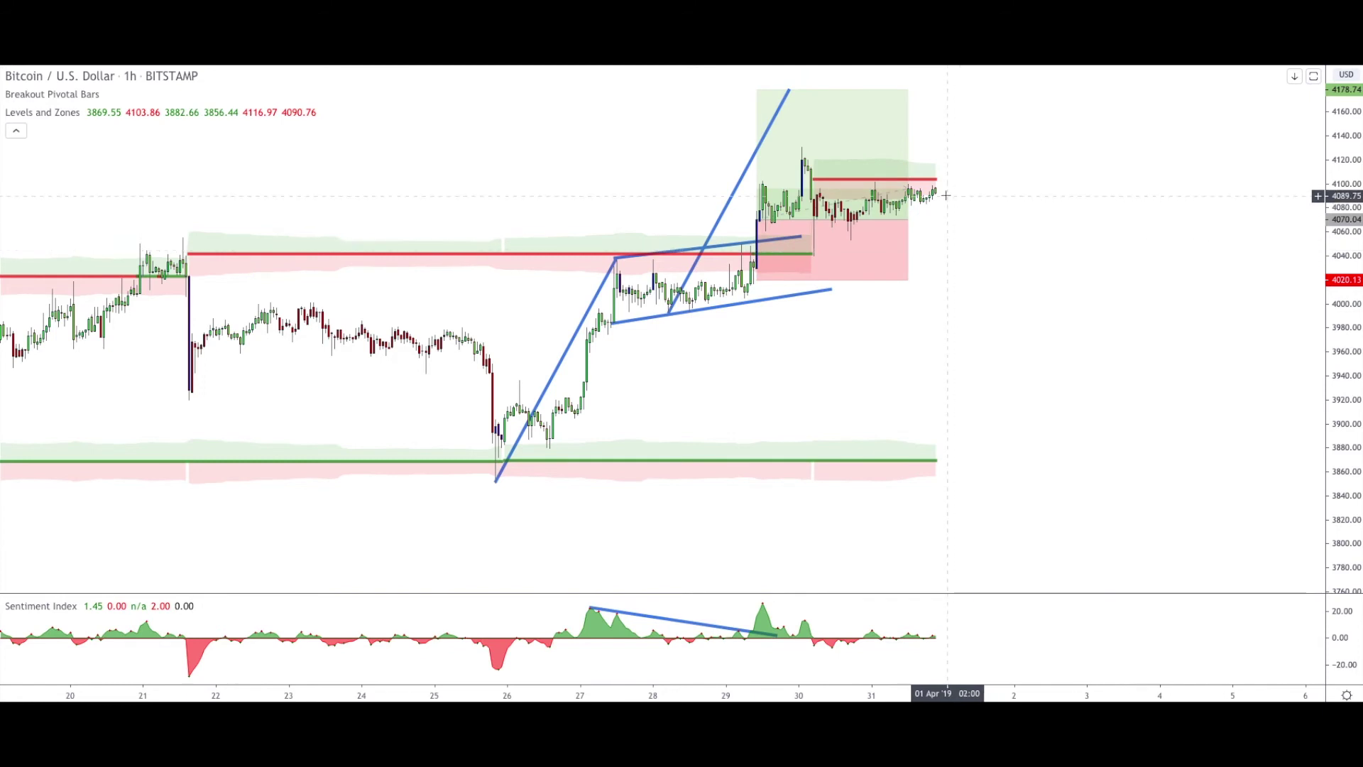
Extend the long position's end date to 02 Apr 12:00.
{"action": "left_click", "coordinate": [907, 220]}
{"action": "left_click_drag", "start_coordinate": [907, 220], "coordinate": [1051, 220]}
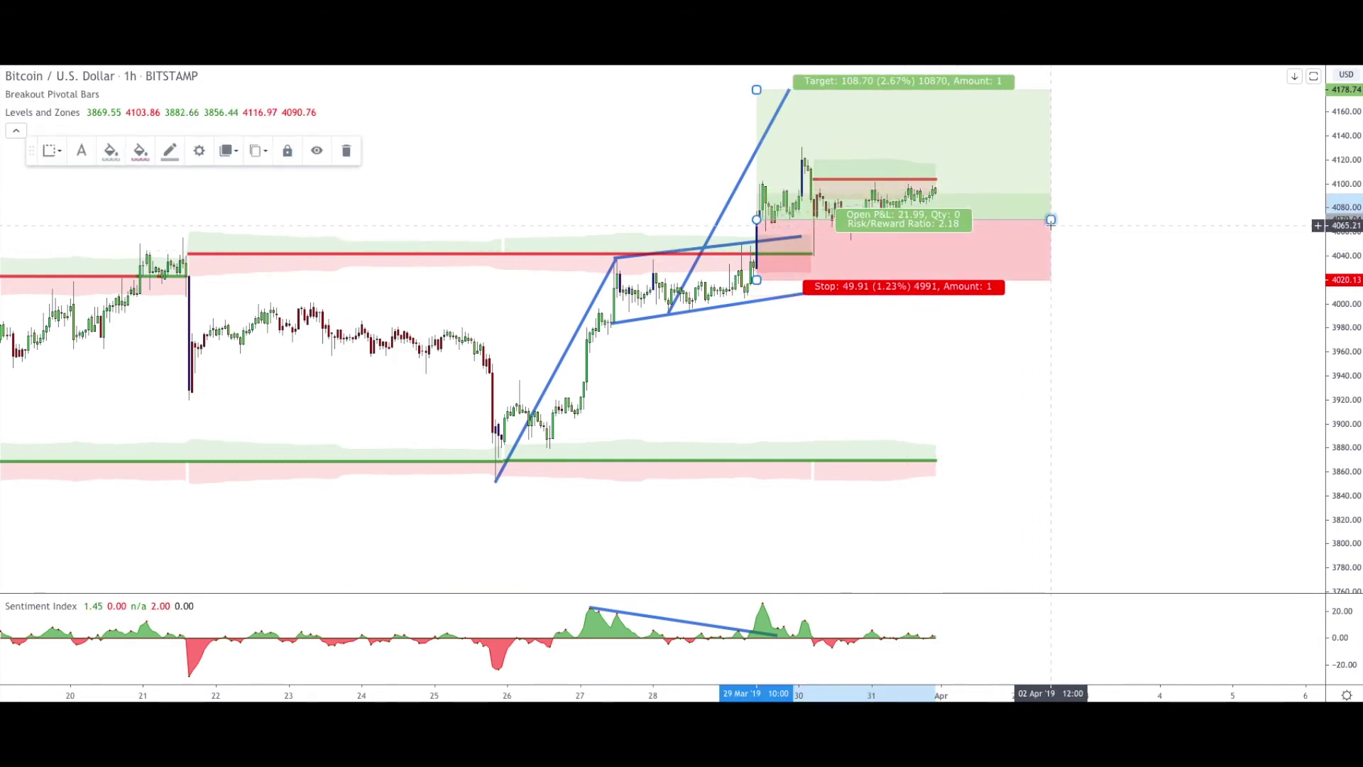
{"action": "left_click", "coordinate": [1106, 233]}
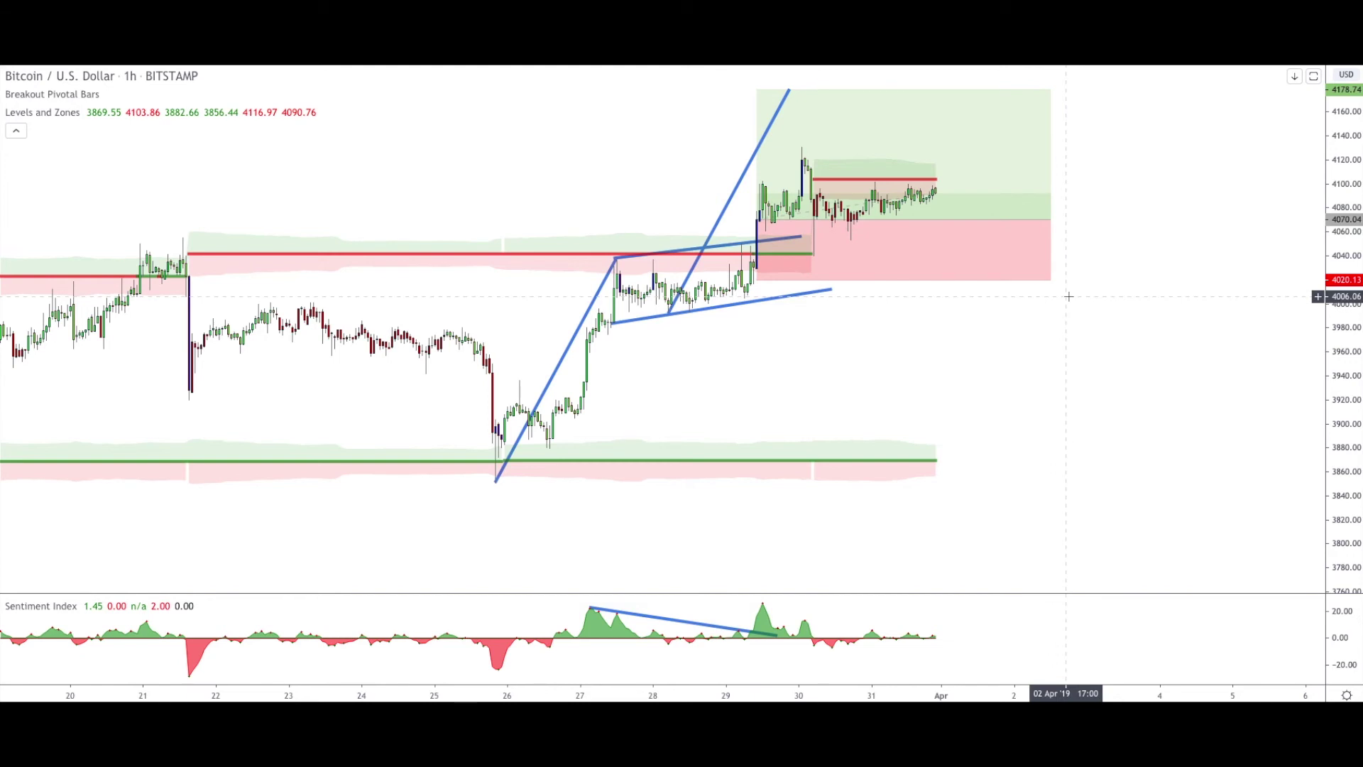
Draw a rising trend line under the new consolidation from about 4051 on 30 Mar to about 4094 on 01 Apr.
{"action": "mouse_move", "coordinate": [946, 189]}
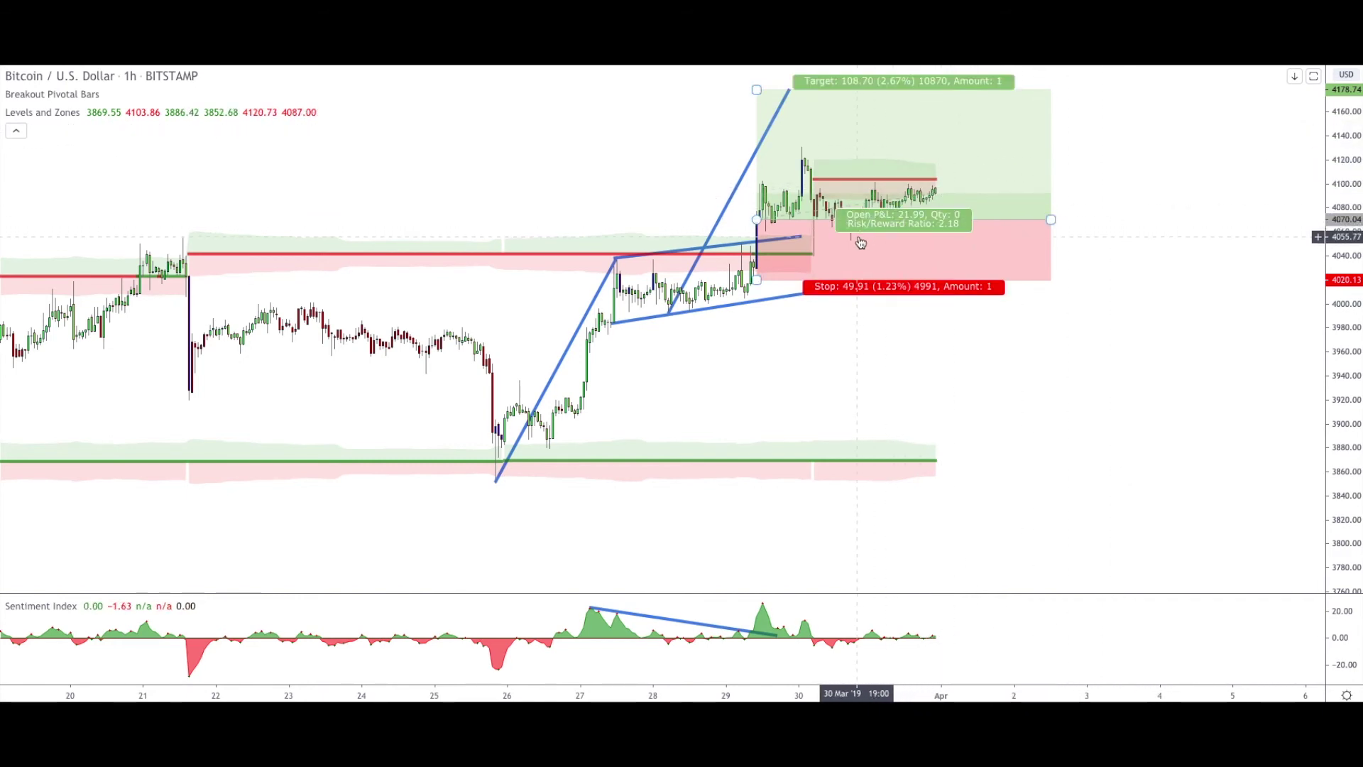
{"action": "key", "text": "alt+t"}
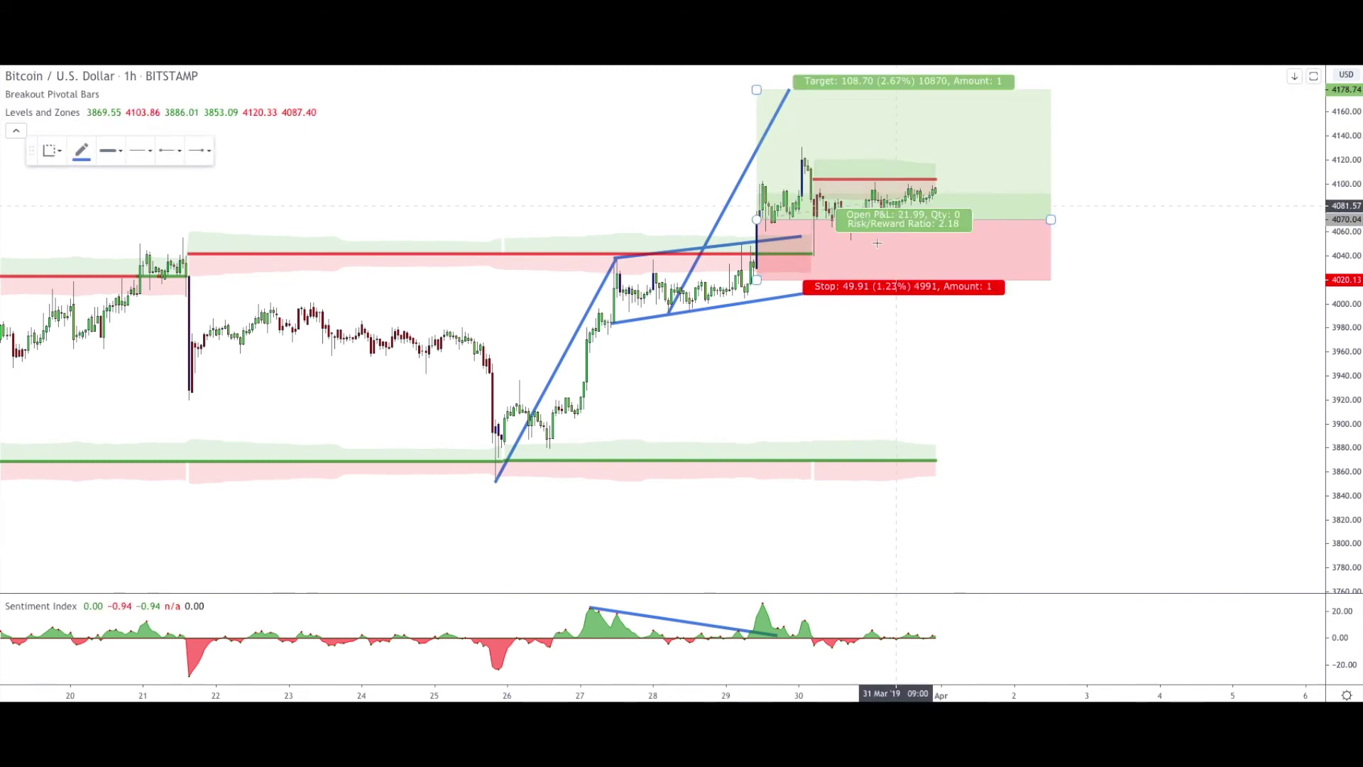
{"action": "left_click", "coordinate": [850, 242]}
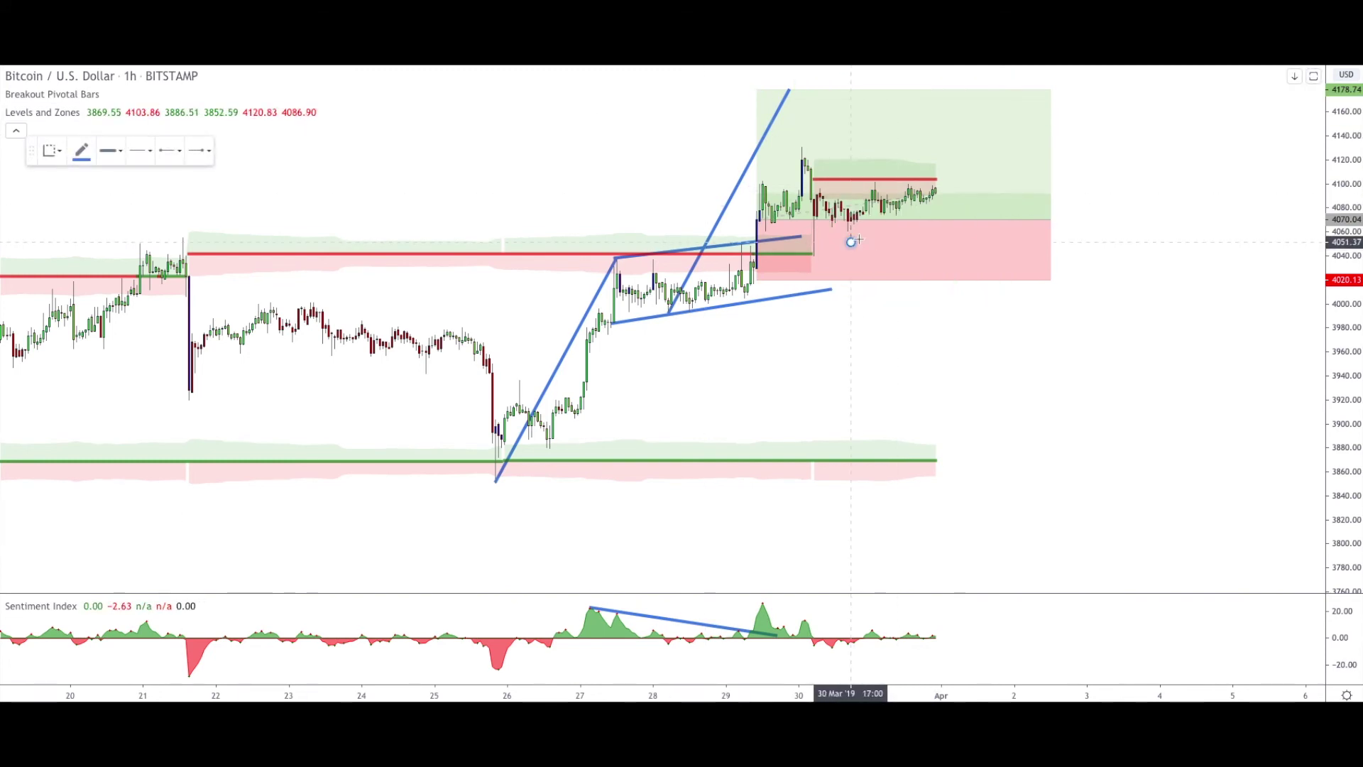
{"action": "left_click", "coordinate": [959, 191]}
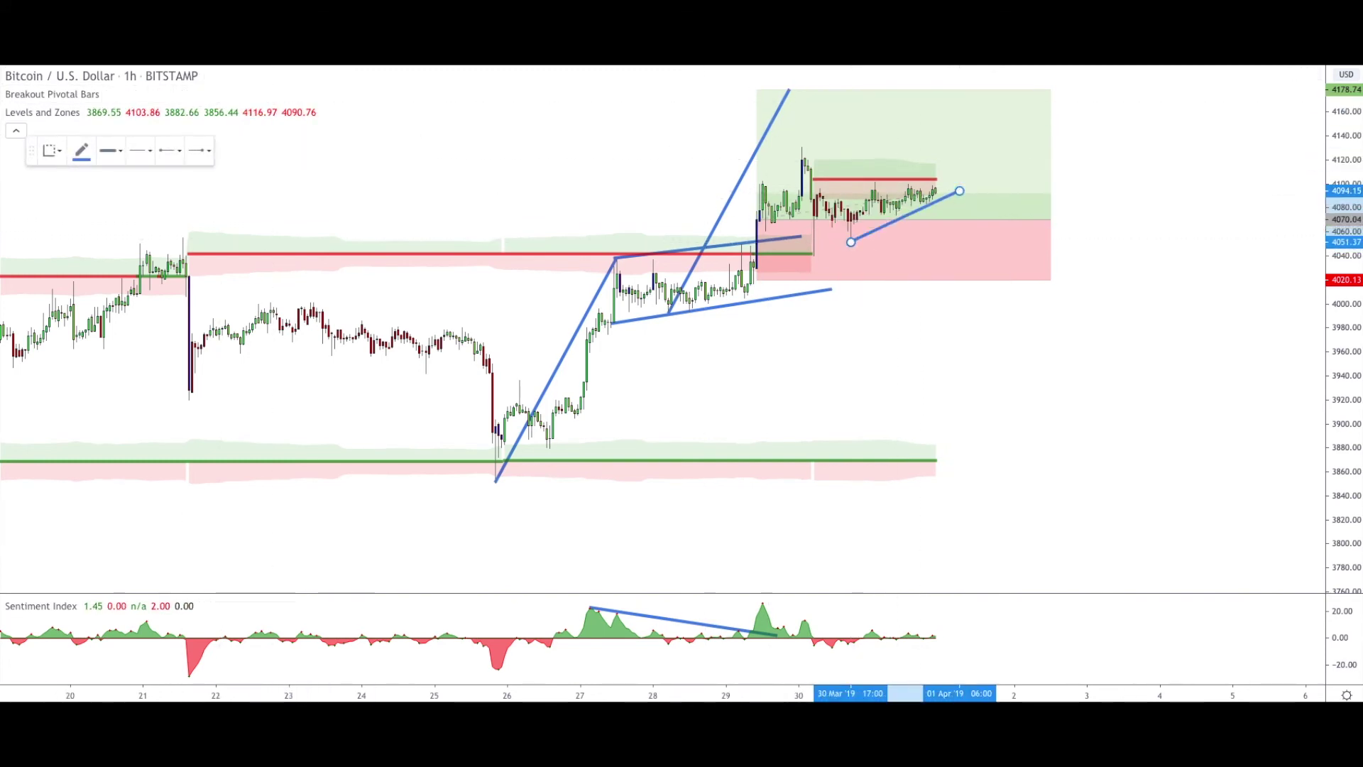
Draw a near-flat resistance trend line over the new consolidation from about 4103 on 30 Mar to about 4102 on 01 Apr.
{"action": "key", "text": "alt+t"}
{"action": "left_click", "coordinate": [853, 180]}
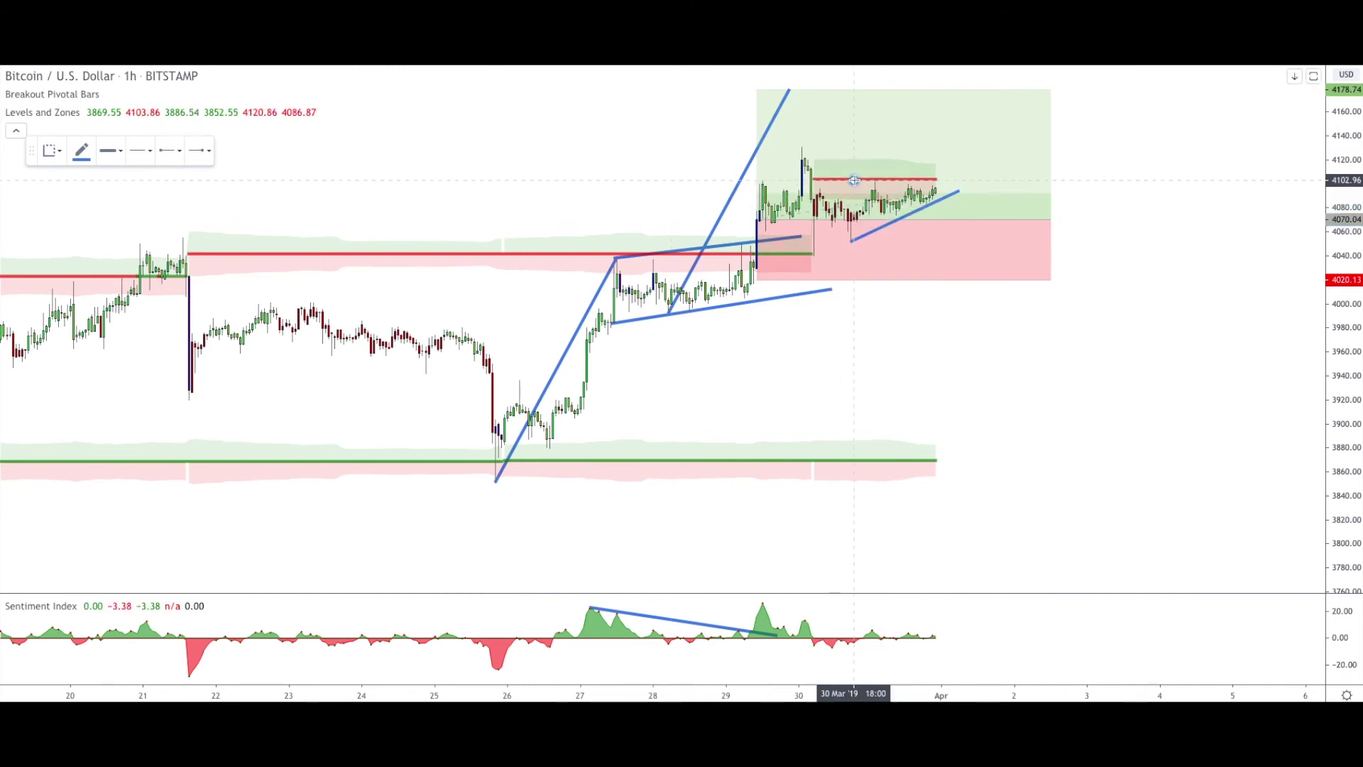
{"action": "left_click", "coordinate": [959, 182]}
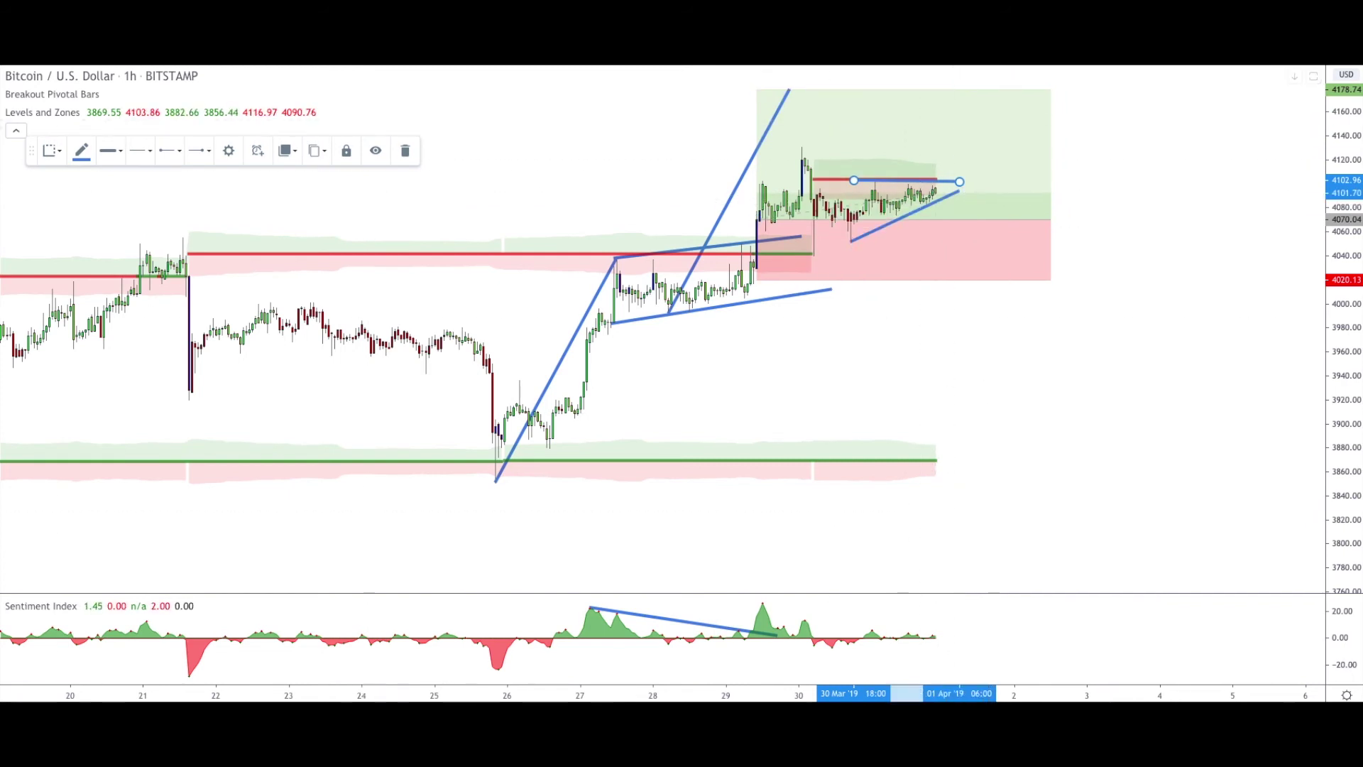
Draw a descending trend line on the Sentiment Index from about 25 on 29 Mar to about -1.5 on 01 Apr.
{"action": "key", "text": "Escape"}
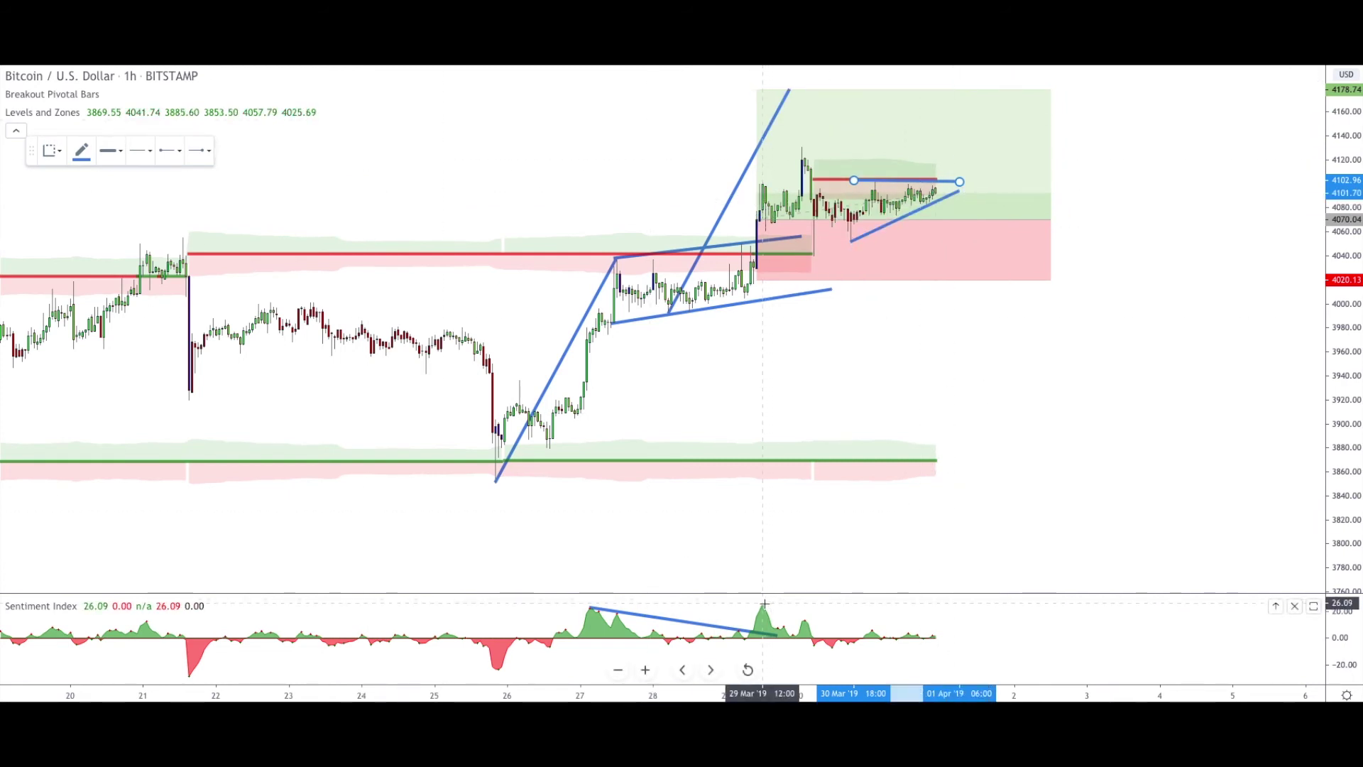
{"action": "left_click_drag", "start_coordinate": [763, 605], "coordinate": [974, 641]}
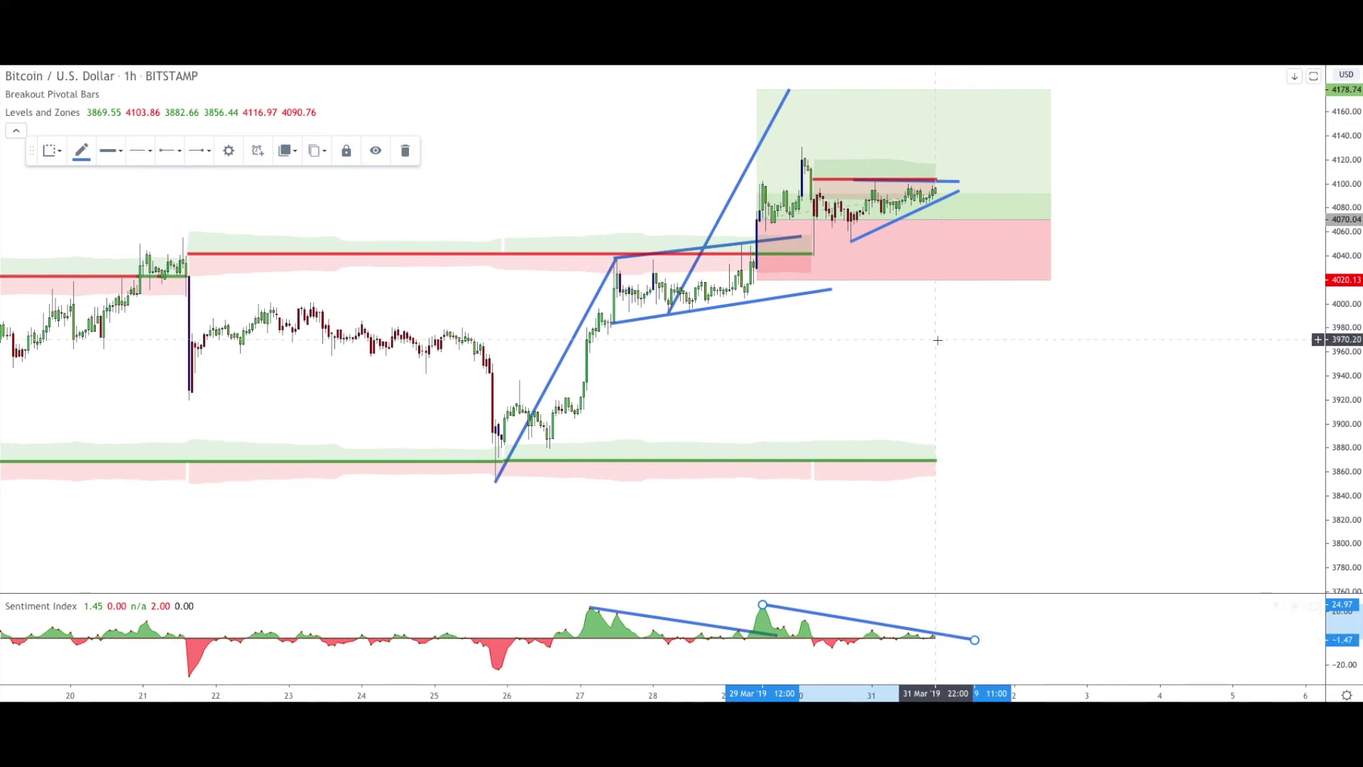
{"action": "left_click", "coordinate": [966, 213]}
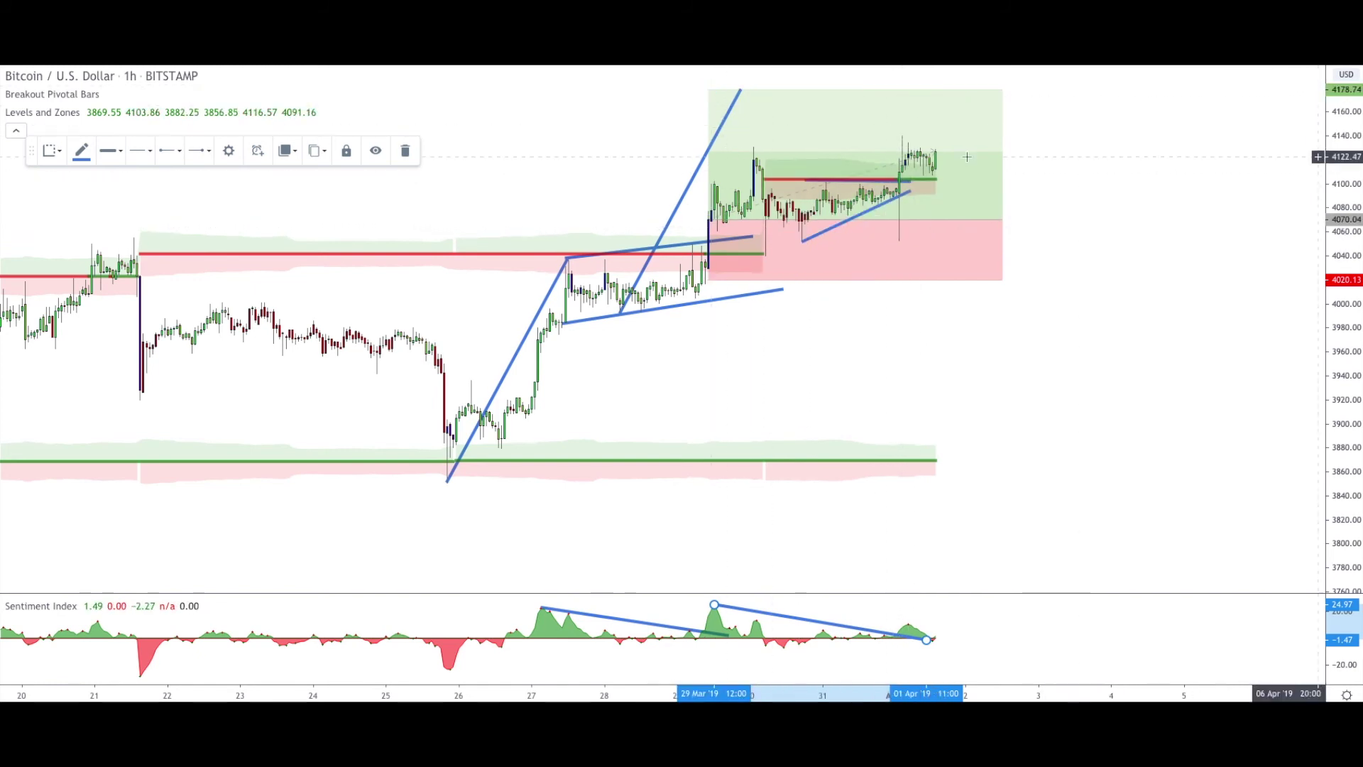
Raise the long position's target to about 4219.72 for a risk/reward ratio of 3.
{"action": "left_click_drag", "start_coordinate": [708, 89], "coordinate": [710, 59]}
{"action": "left_click_drag", "start_coordinate": [1353, 153], "coordinate": [1290, 264]}
{"action": "left_click_drag", "start_coordinate": [708, 102], "coordinate": [705, 95]}
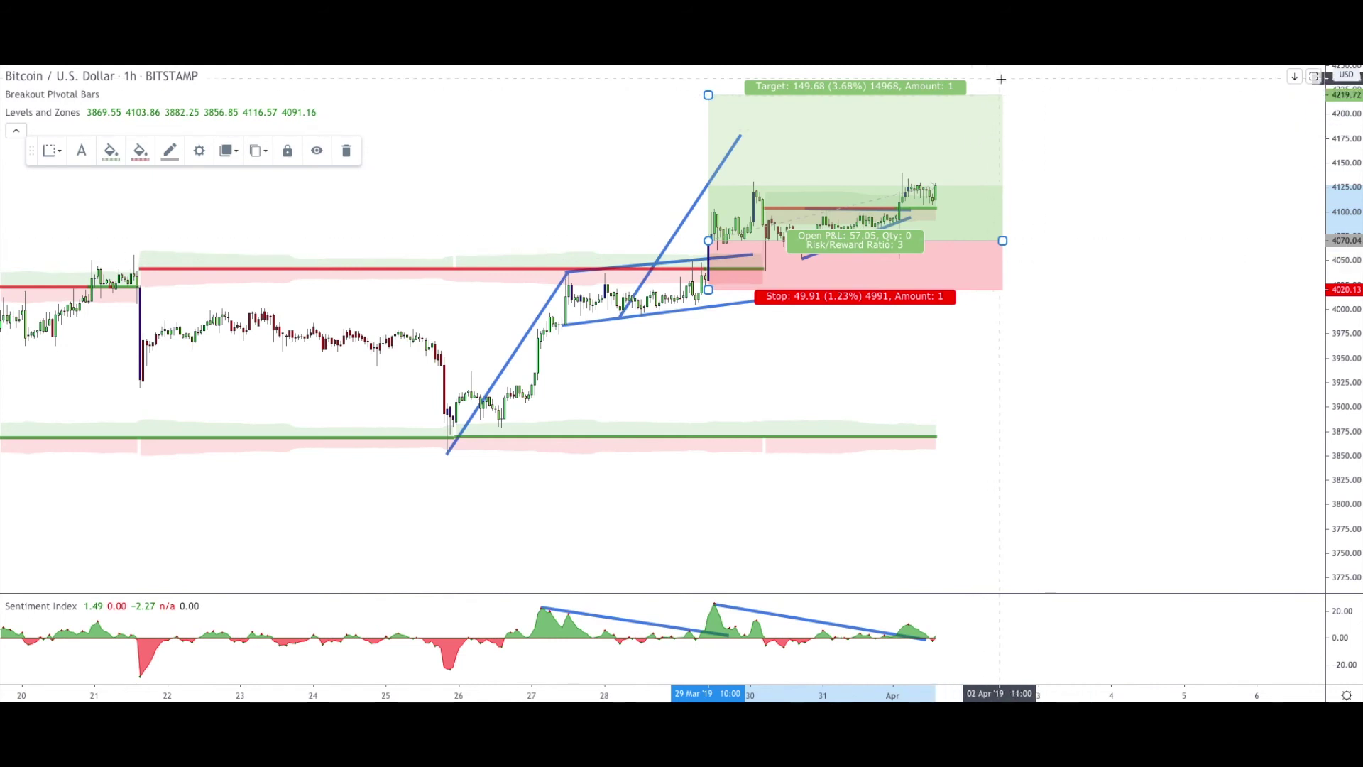
{"action": "left_click", "coordinate": [1076, 190]}
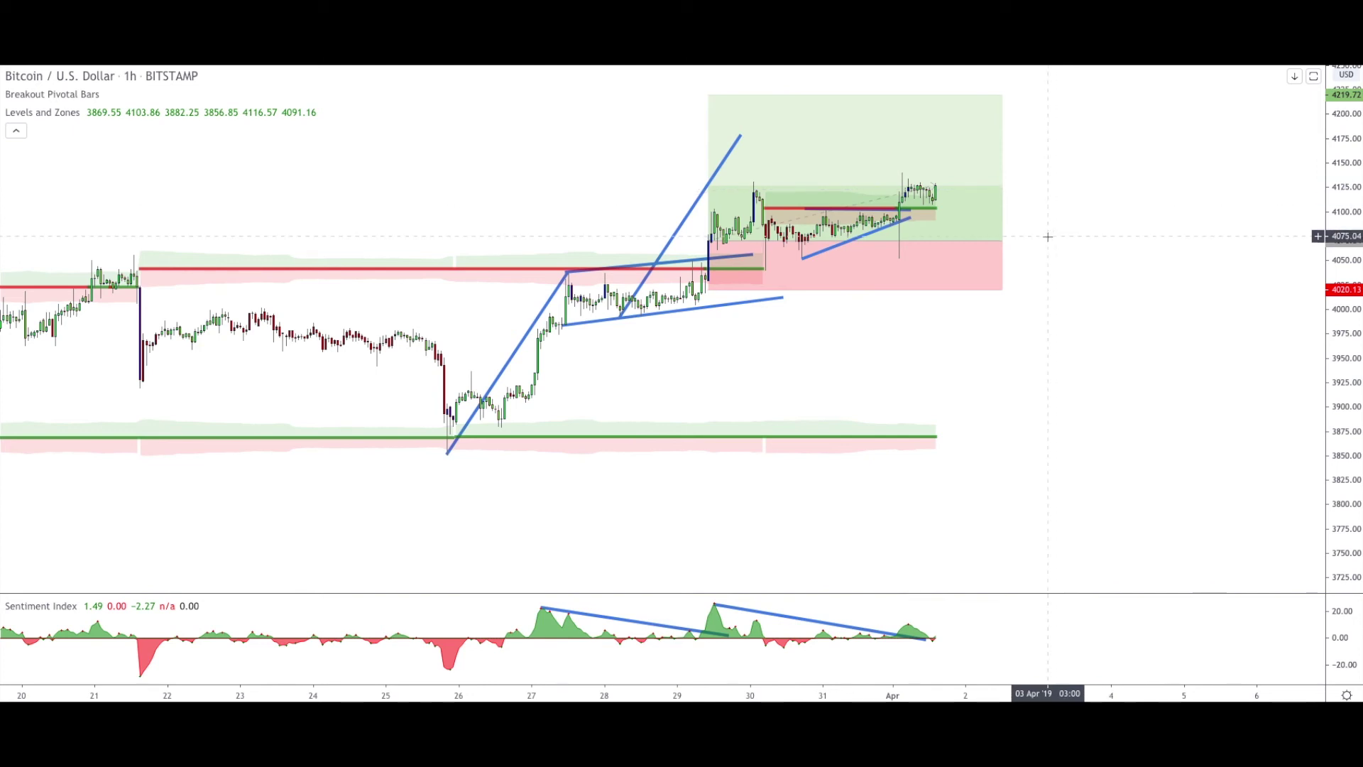
Place a horizontal line at 4075.04, just above the long position's entry price.
{"action": "left_click", "coordinate": [1009, 236]}
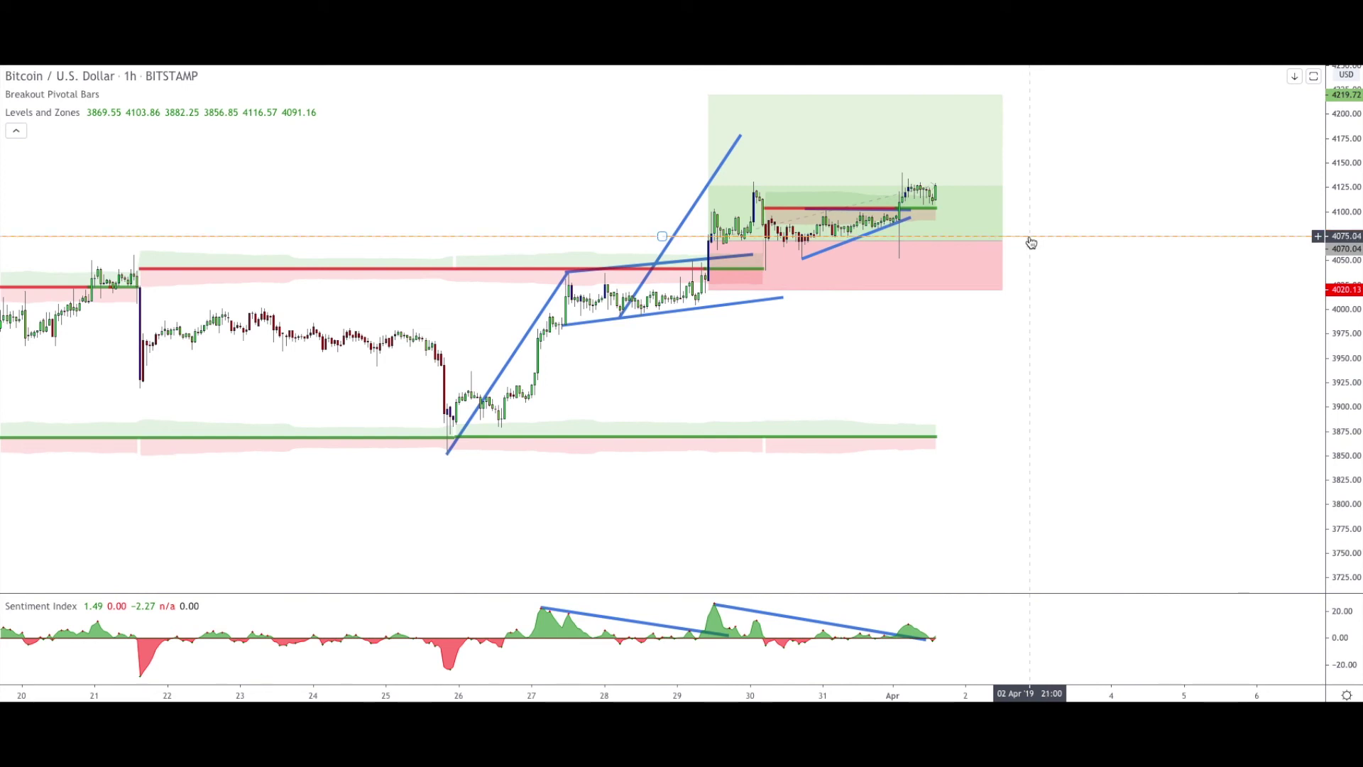
{"action": "left_click", "coordinate": [997, 239]}
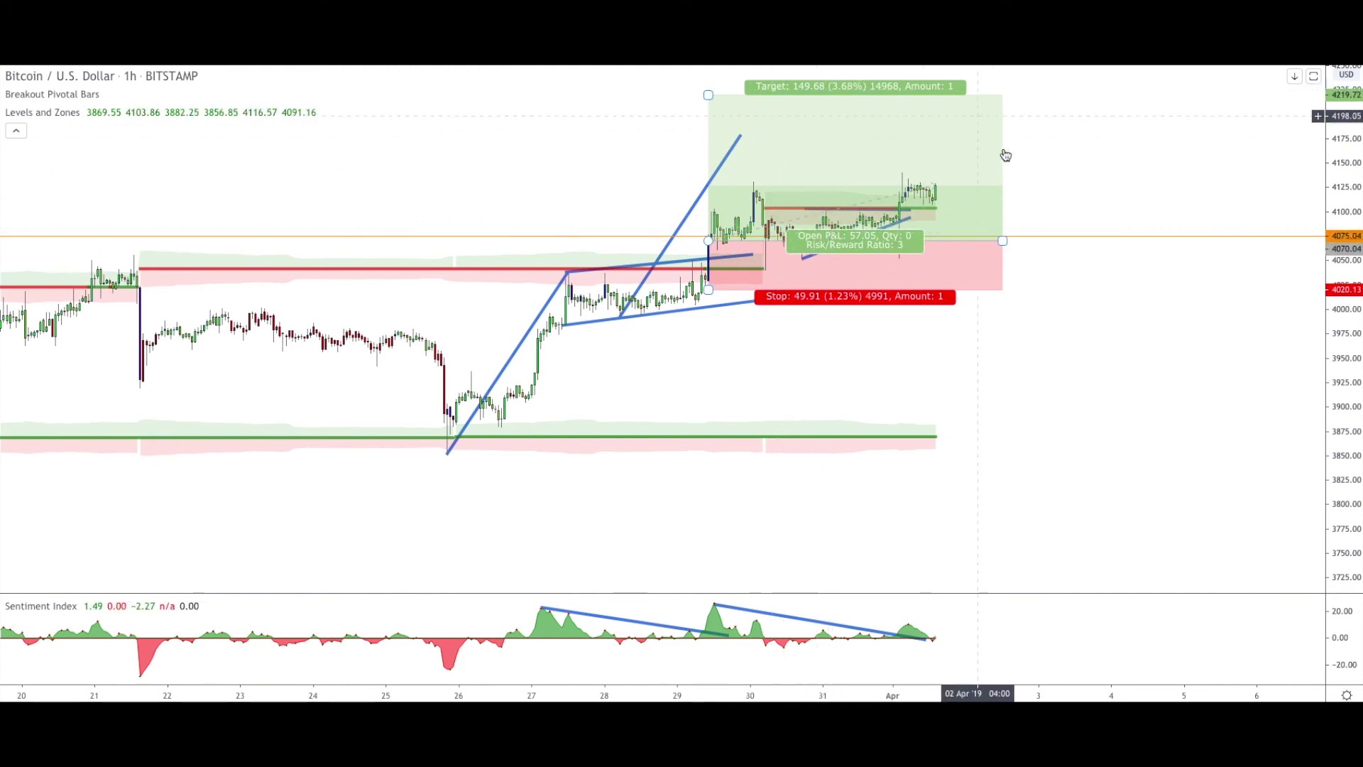
{"action": "left_click", "coordinate": [1103, 203]}
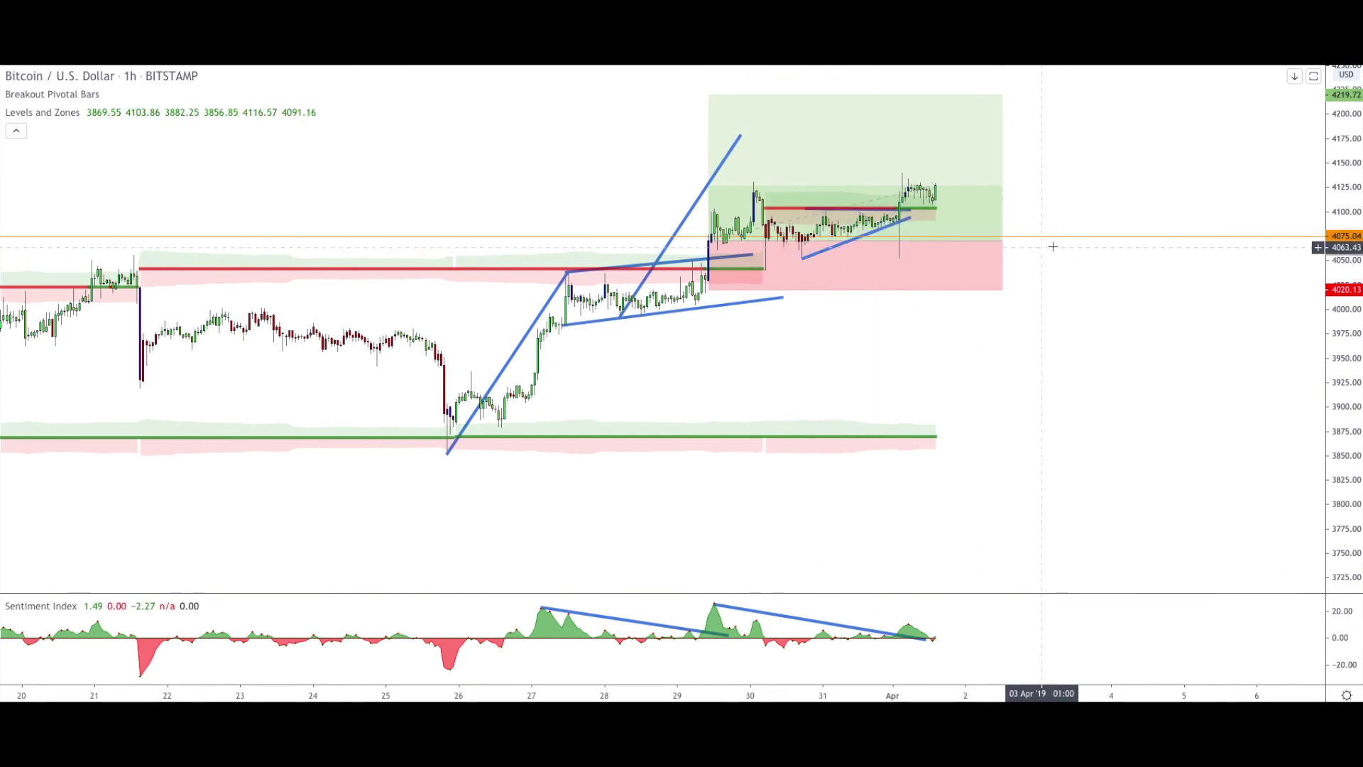
Examine the second breakout on 01 Apr against the consolidation trend lines and the long position.
{"action": "left_click", "coordinate": [899, 224]}
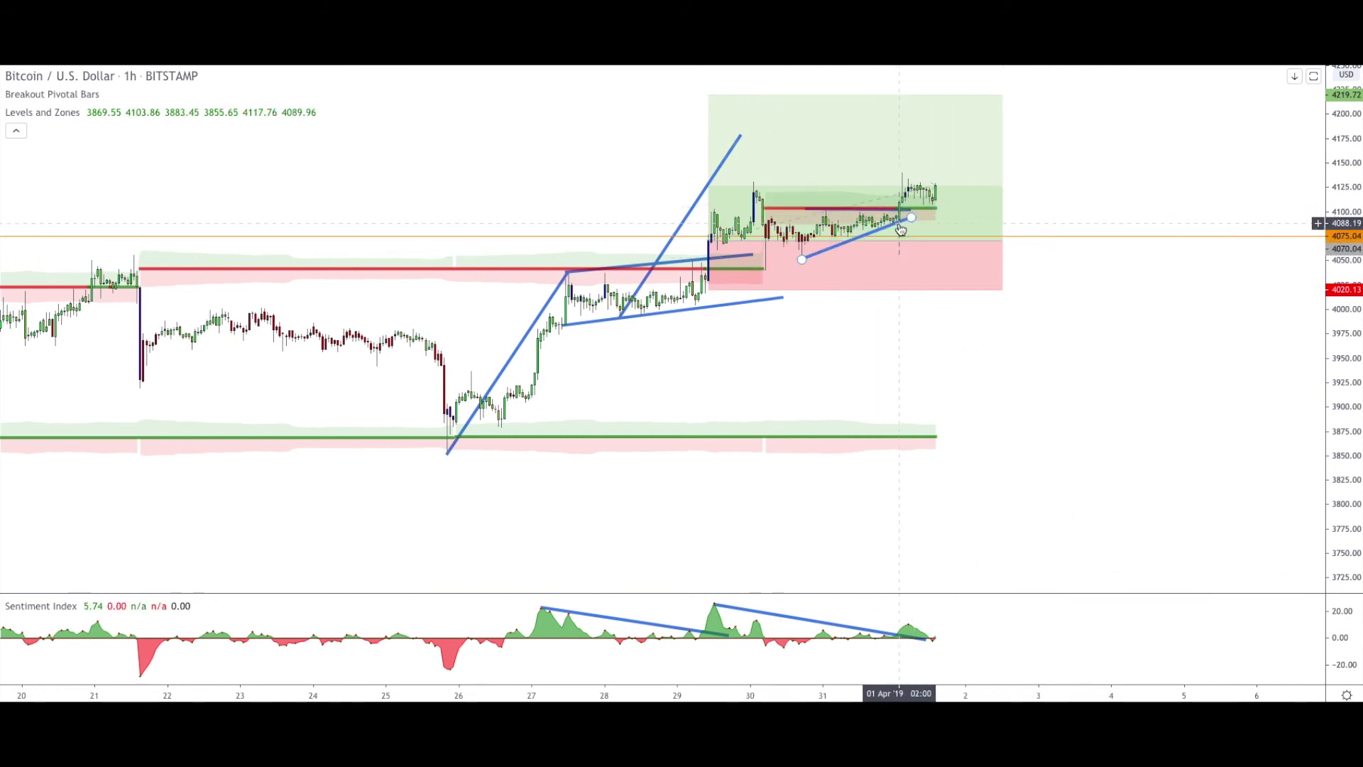
{"action": "left_click", "coordinate": [900, 220]}
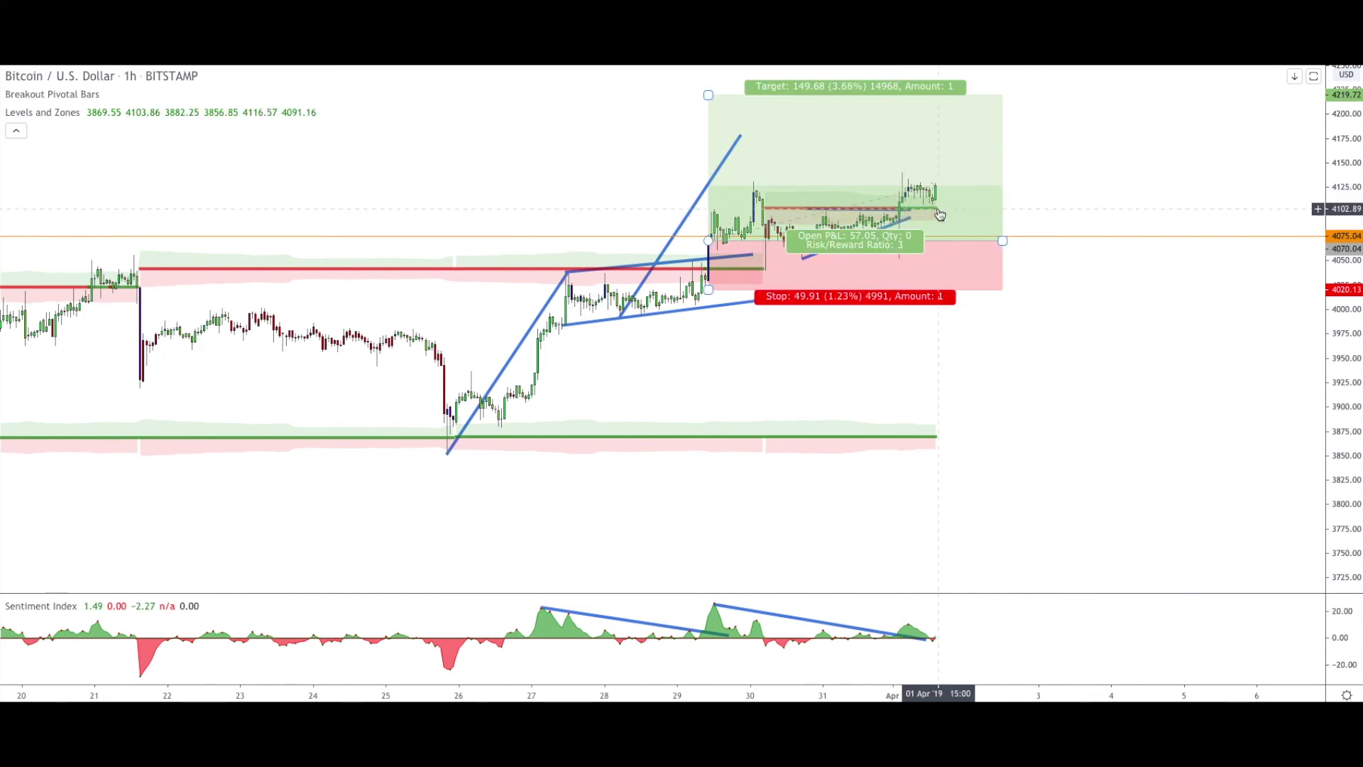
{"action": "left_click", "coordinate": [1059, 201]}
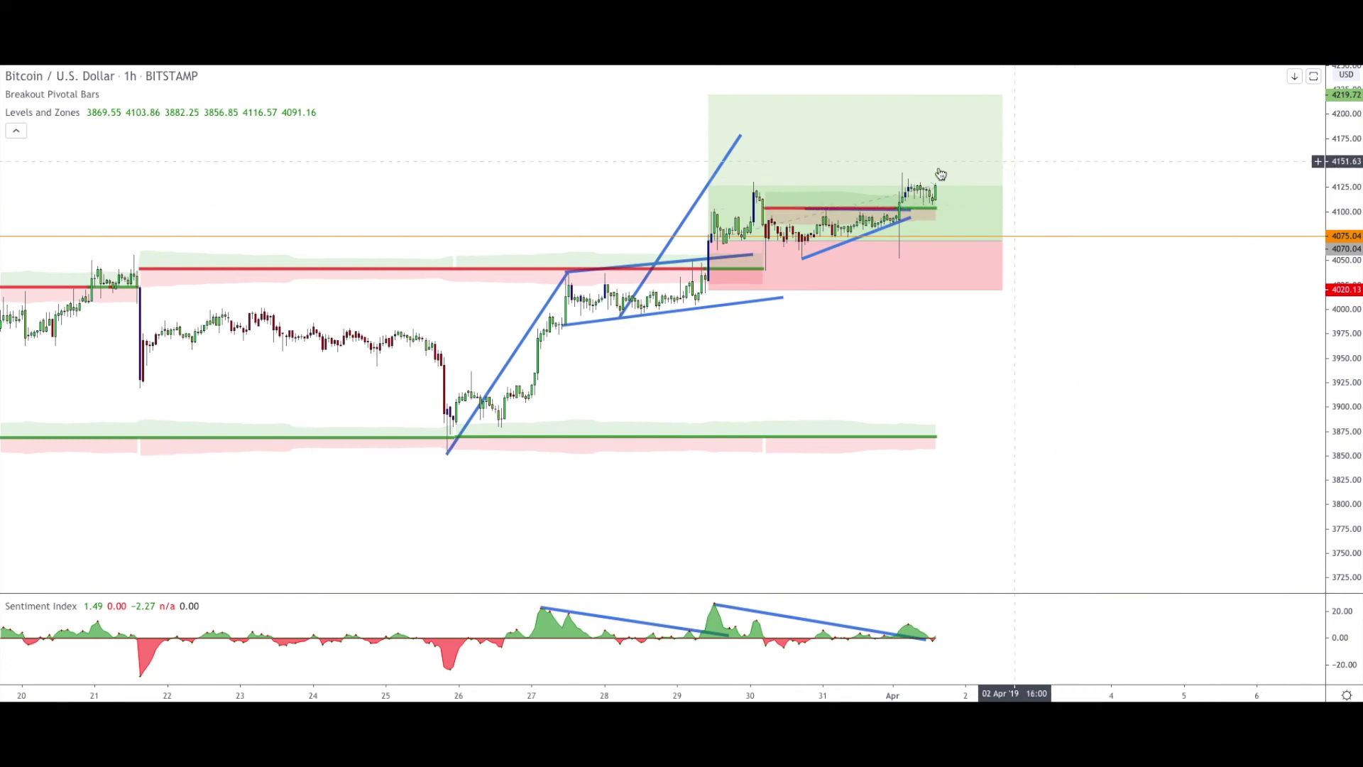
{"action": "left_click", "coordinate": [908, 193]}
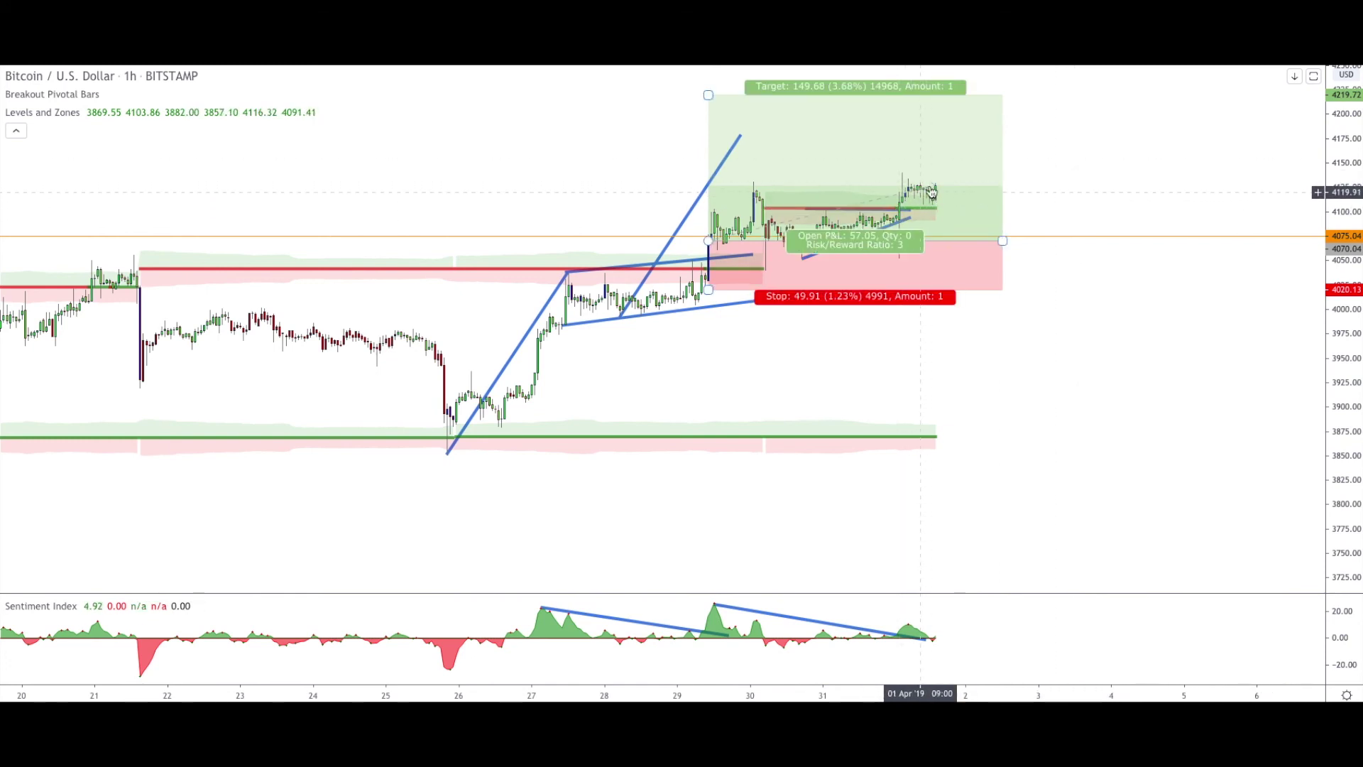
{"action": "left_click", "coordinate": [1051, 211]}
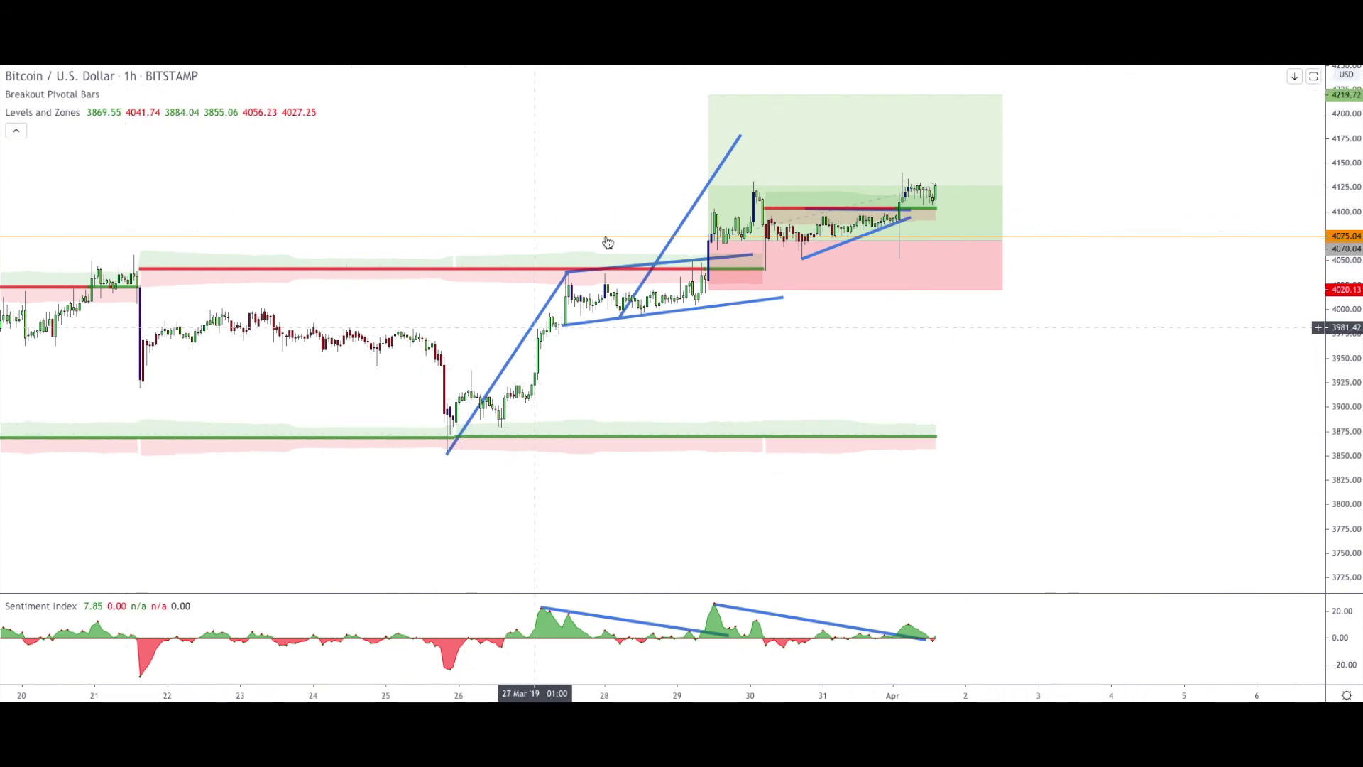
{"action": "left_click", "coordinate": [747, 103]}
{"action": "left_click", "coordinate": [769, 82]}
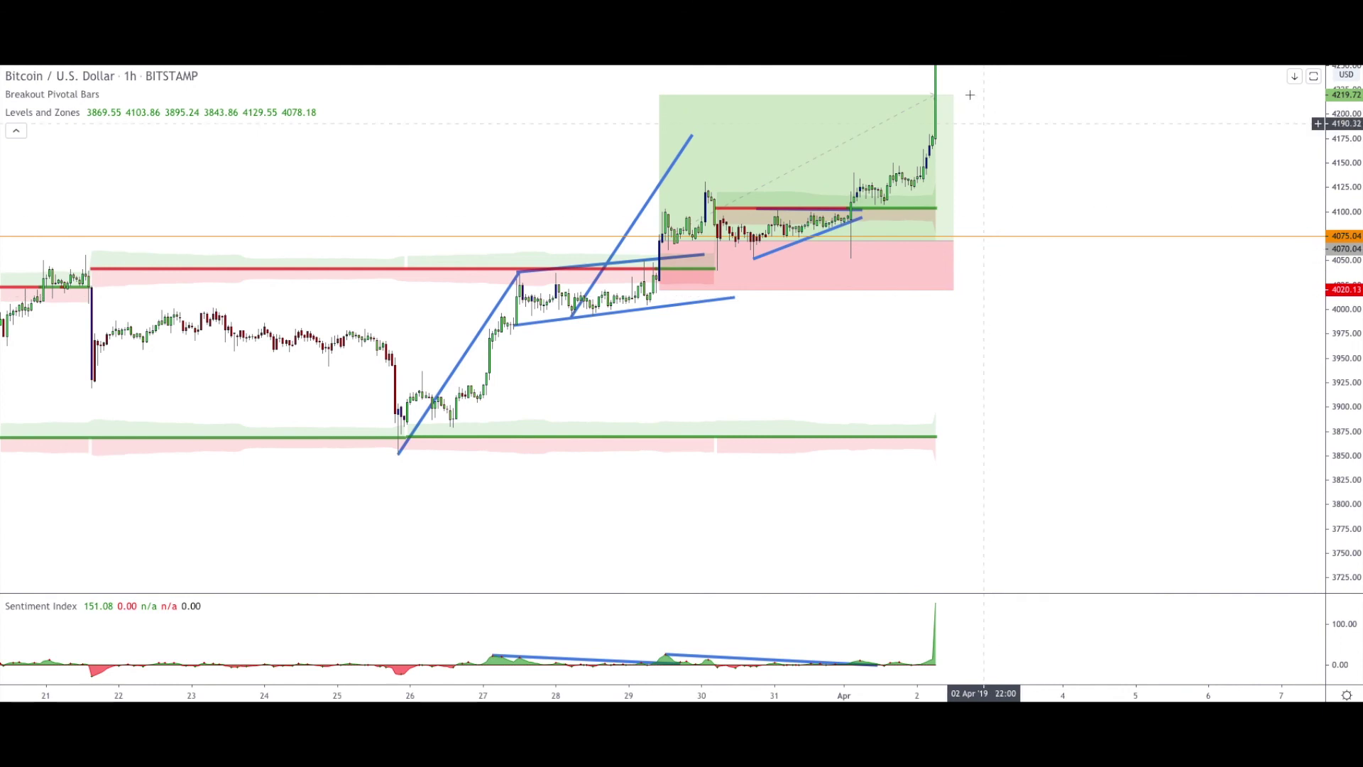
Examine the full height of the 02 Apr price spike relative to the long position's target.
{"action": "left_click", "coordinate": [937, 102]}
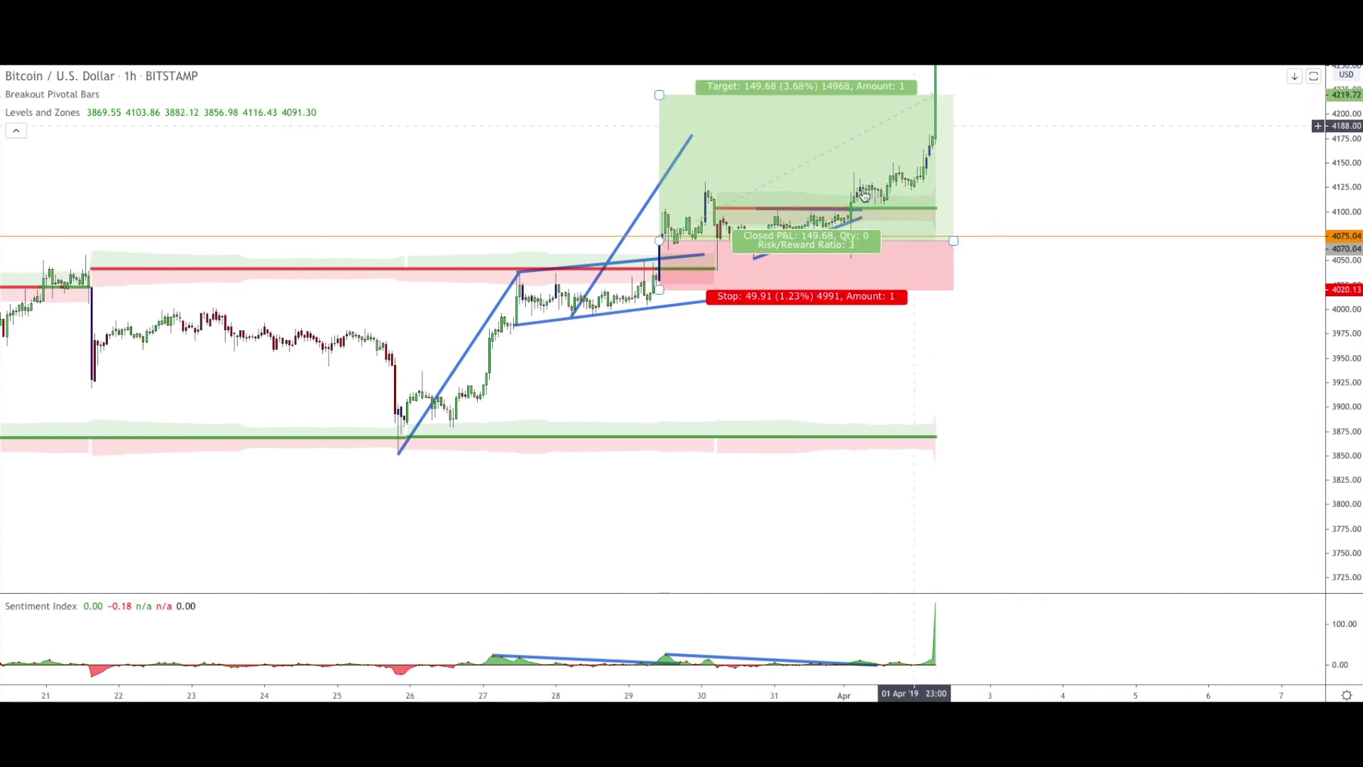
{"action": "left_click", "coordinate": [1218, 250]}
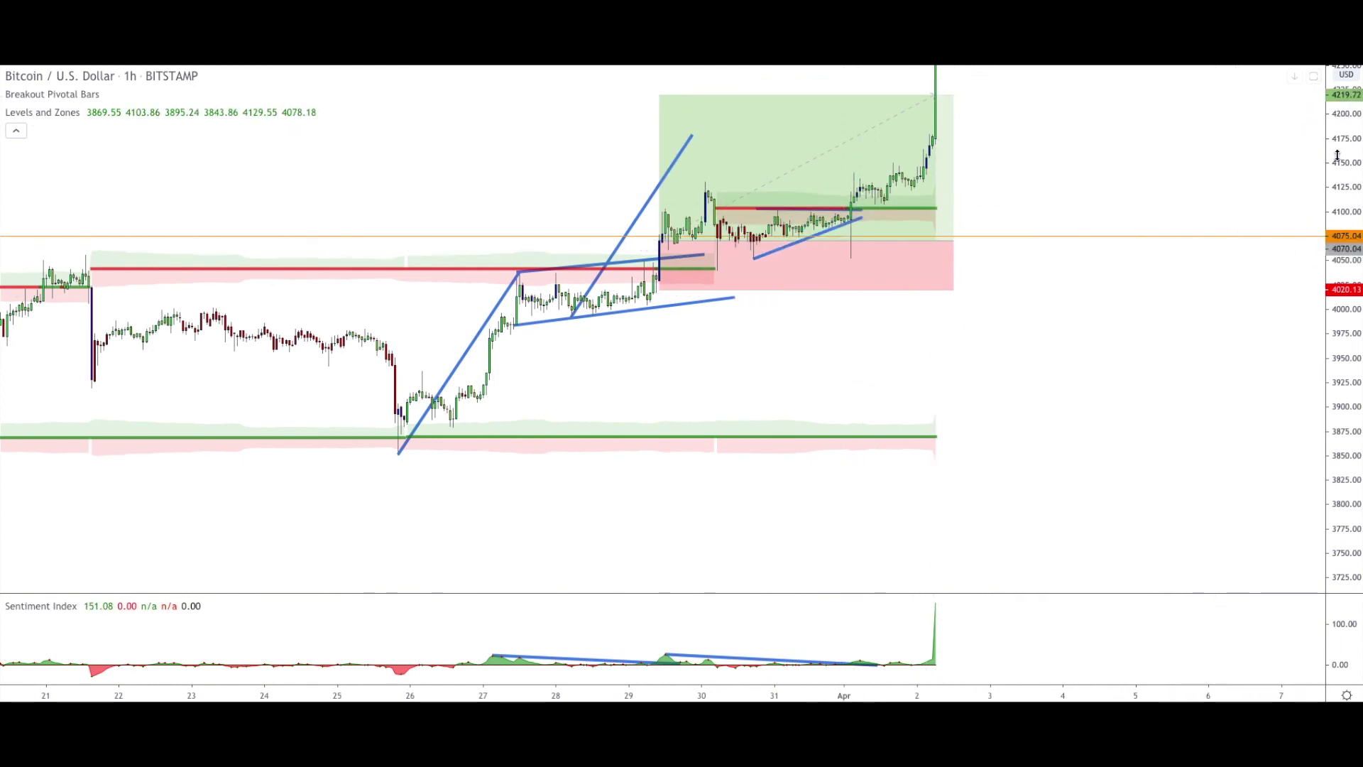
{"action": "left_click_drag", "start_coordinate": [1337, 156], "coordinate": [1337, 503]}
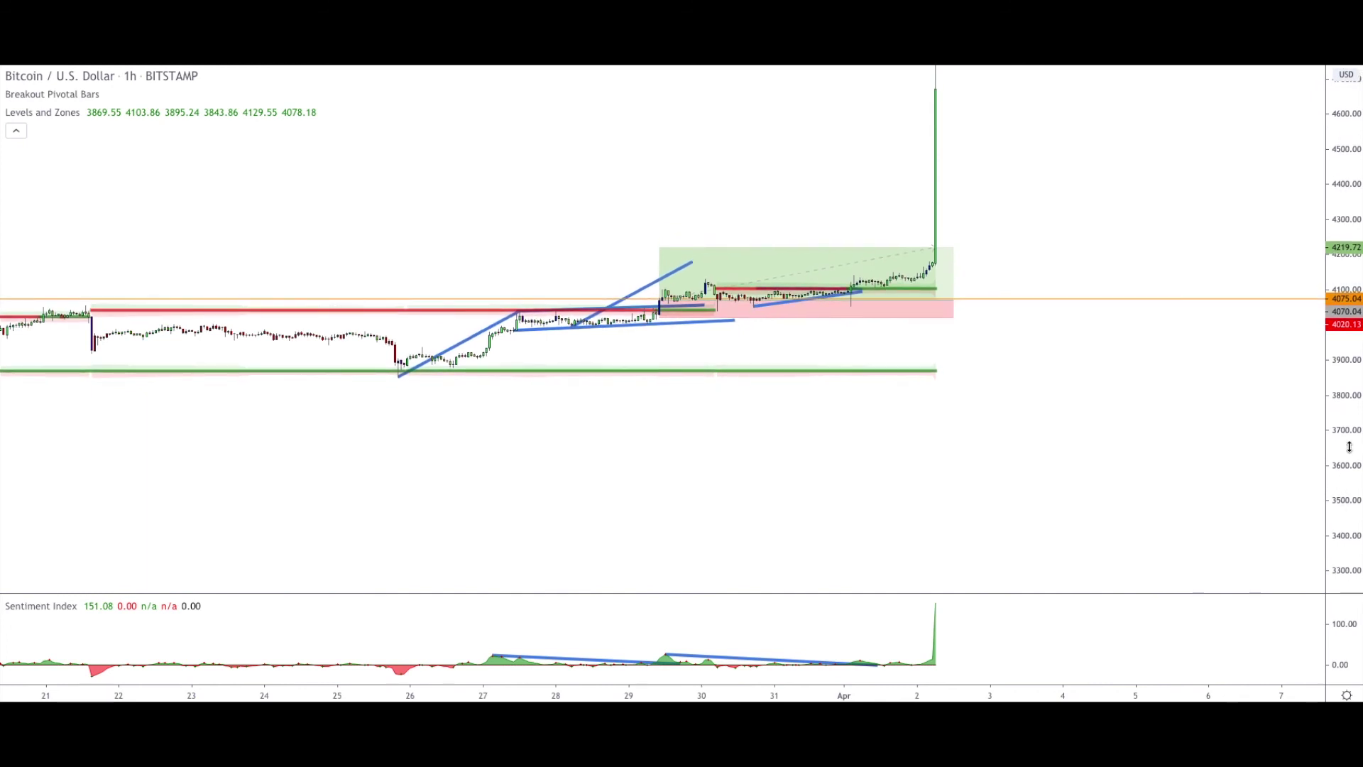
{"action": "left_click_drag", "start_coordinate": [1348, 443], "coordinate": [1343, 474]}
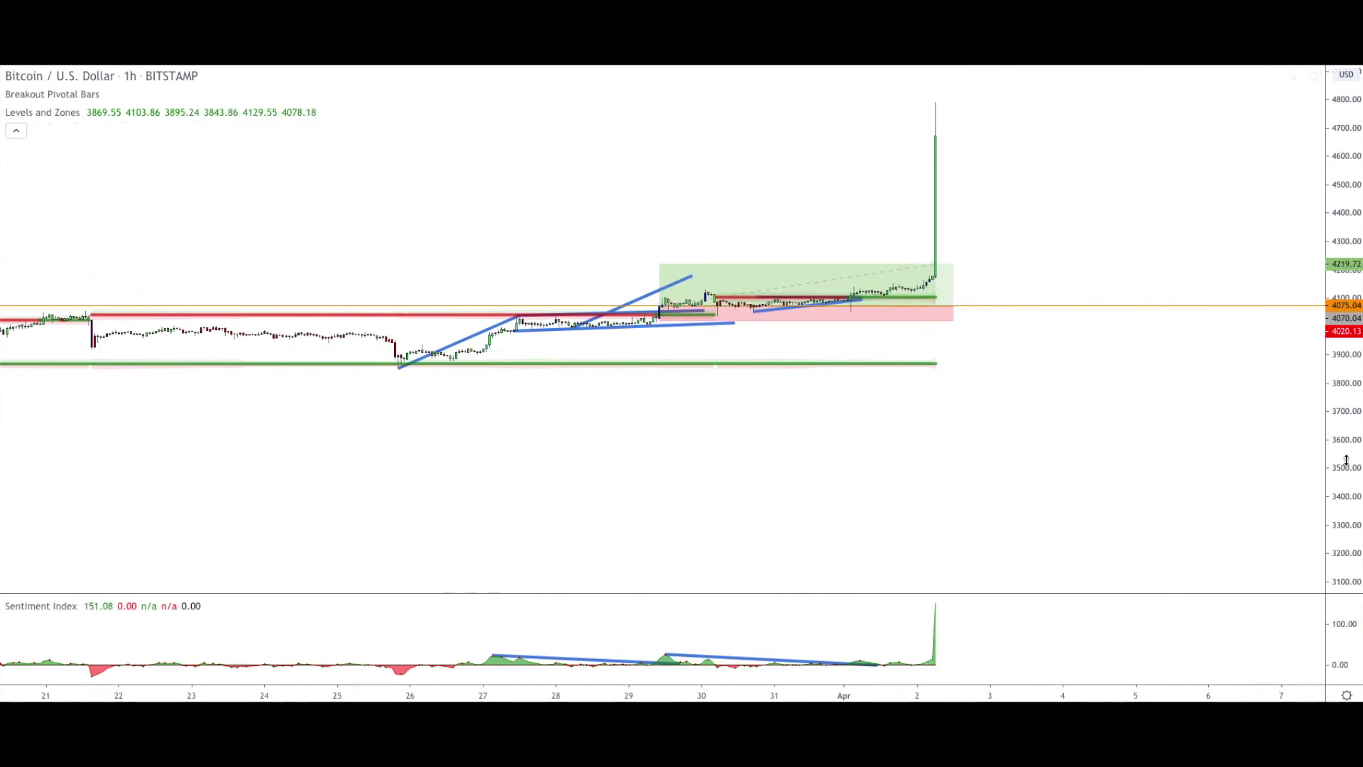
{"action": "left_click_drag", "start_coordinate": [1346, 463], "coordinate": [1339, 291]}
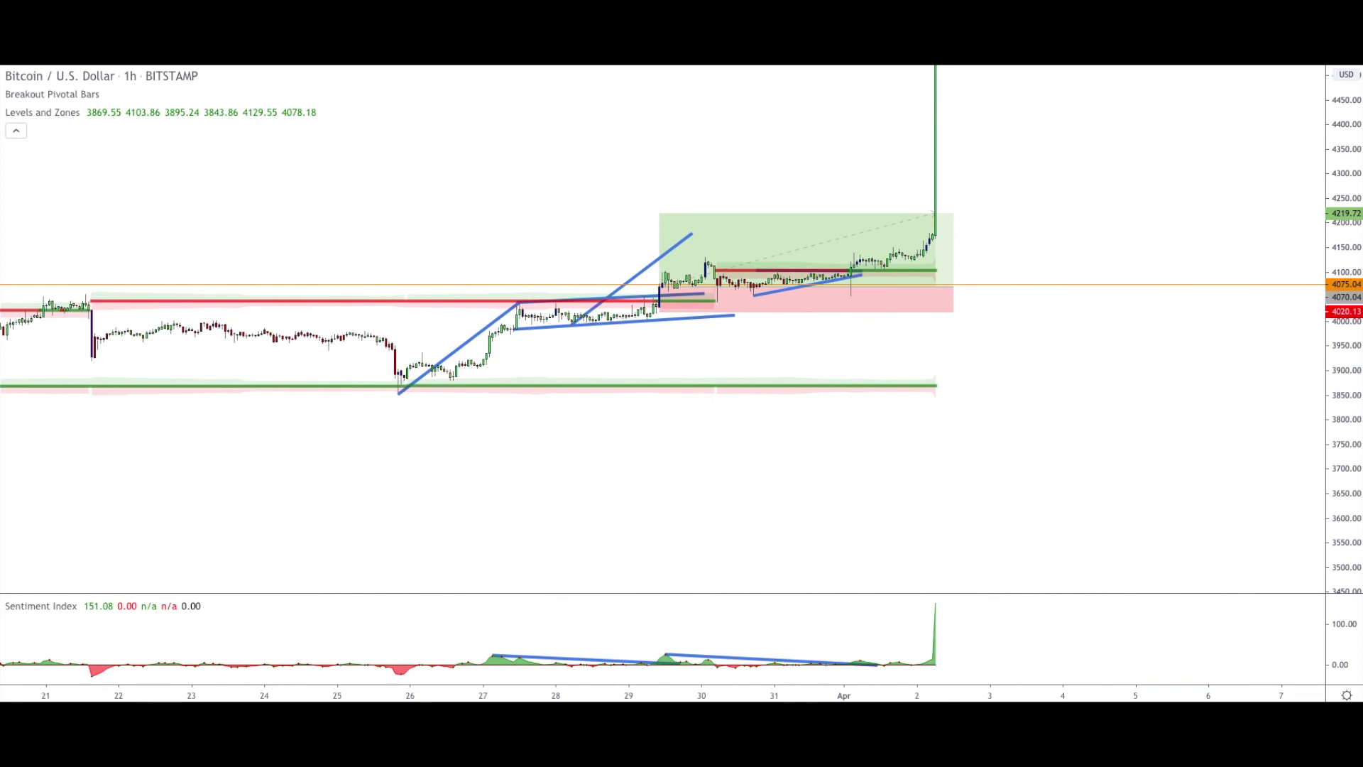
{"action": "left_click_drag", "start_coordinate": [1350, 340], "coordinate": [1352, 220]}
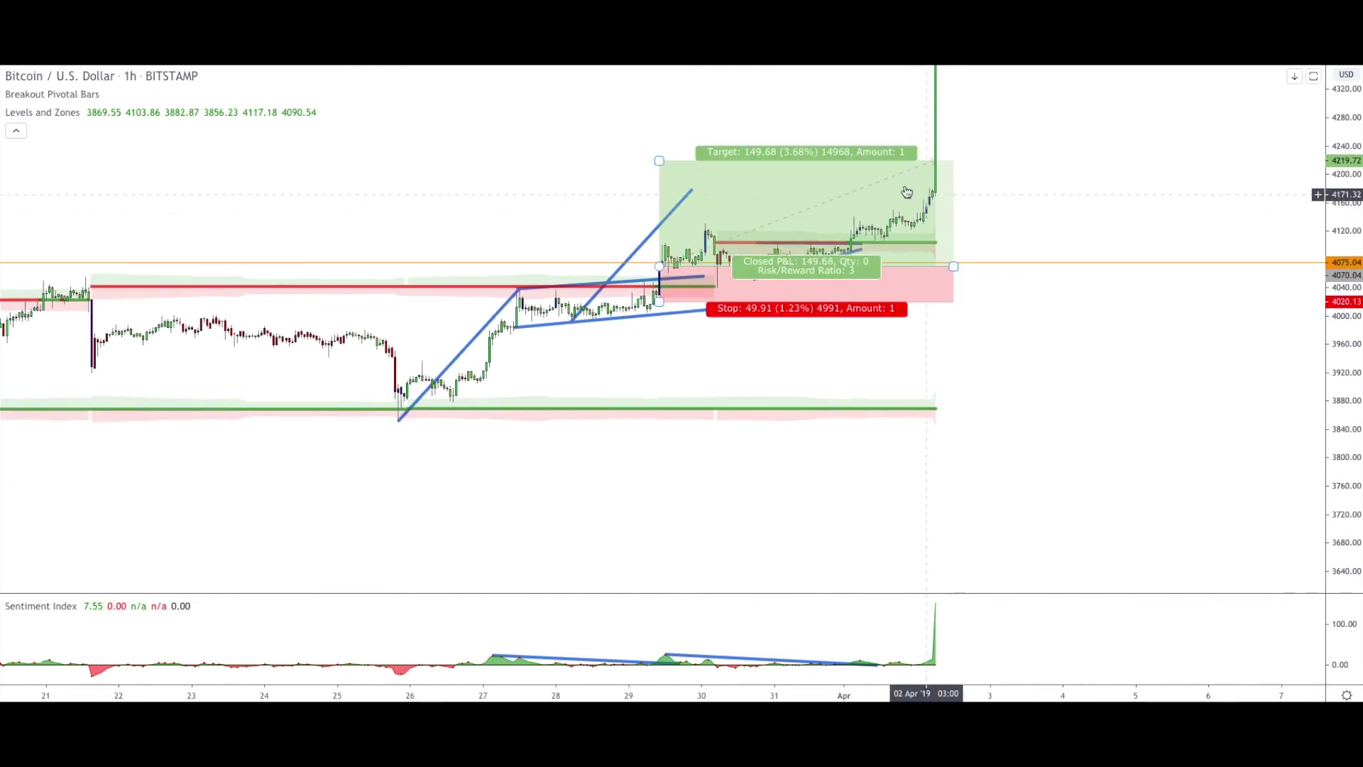